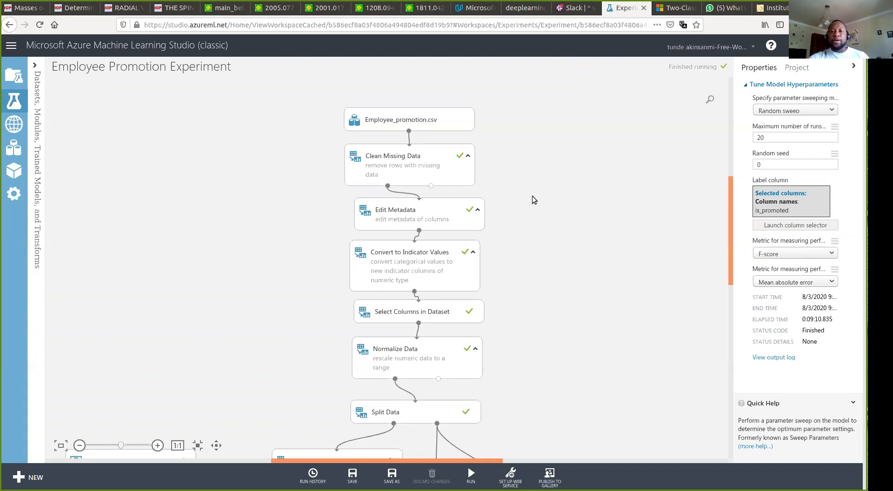
# - Select the Employee_promotion.csv dataset module to see its 3.59 MB GenericCSV details
pyautogui.click(439, 114)
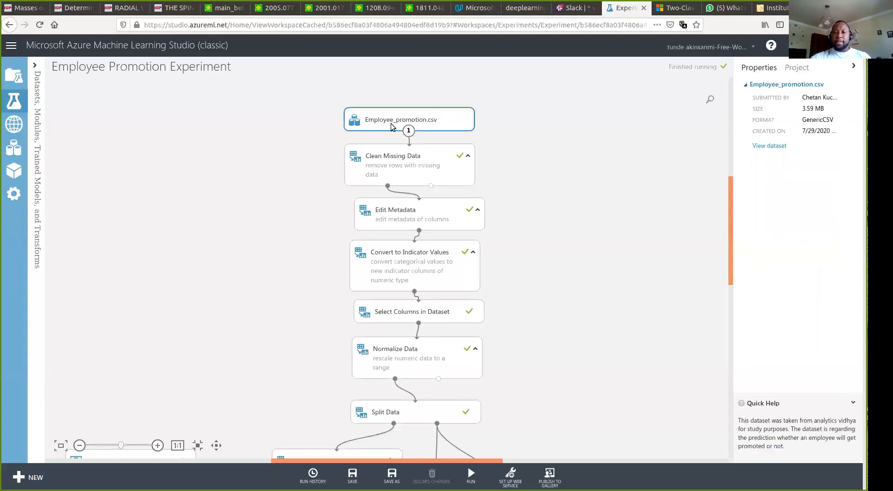
# - Visualize the raw Employee_promotion.csv data (54808 rows, 14 columns) and scroll across its columns
pyautogui.rightClick(455, 125)
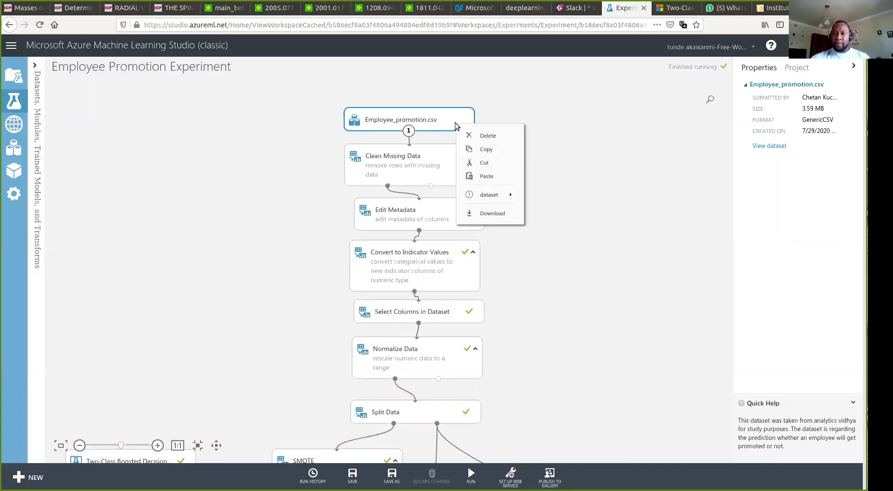
pyautogui.moveTo(483, 194)
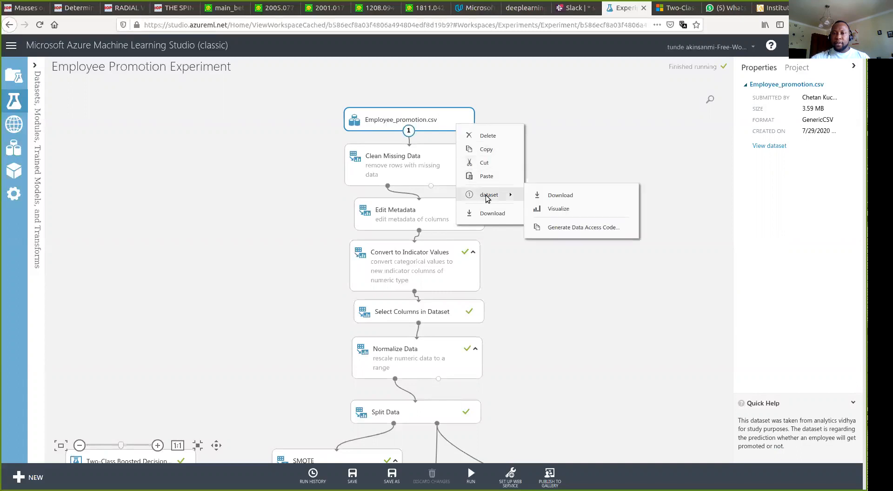
pyautogui.click(559, 209)
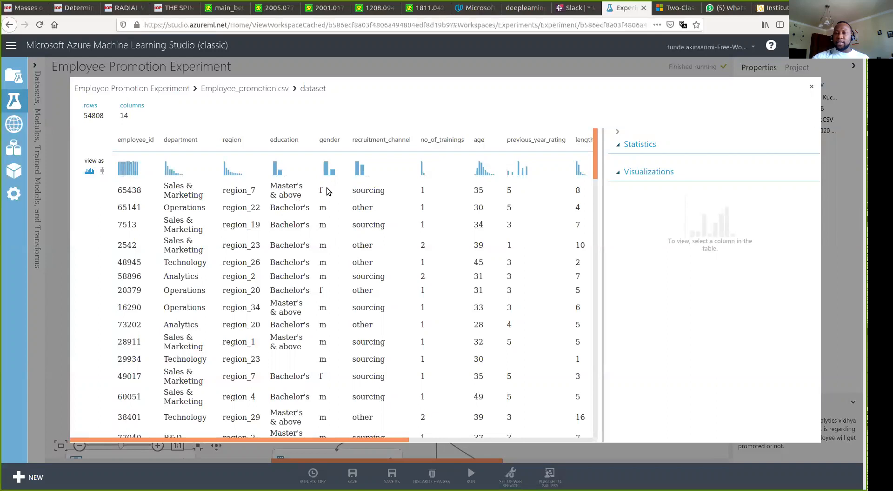
pyautogui.moveTo(343, 439); pyautogui.dragTo(552, 456)
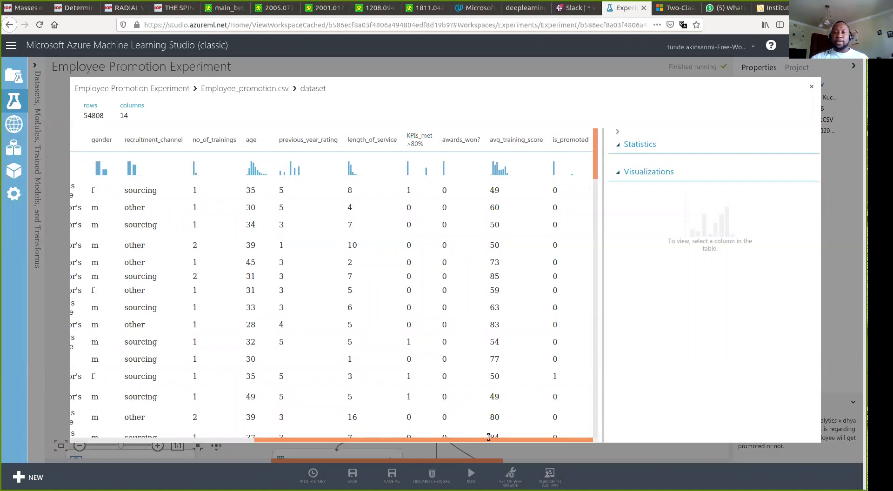
pyautogui.moveTo(475, 440); pyautogui.dragTo(366, 425)
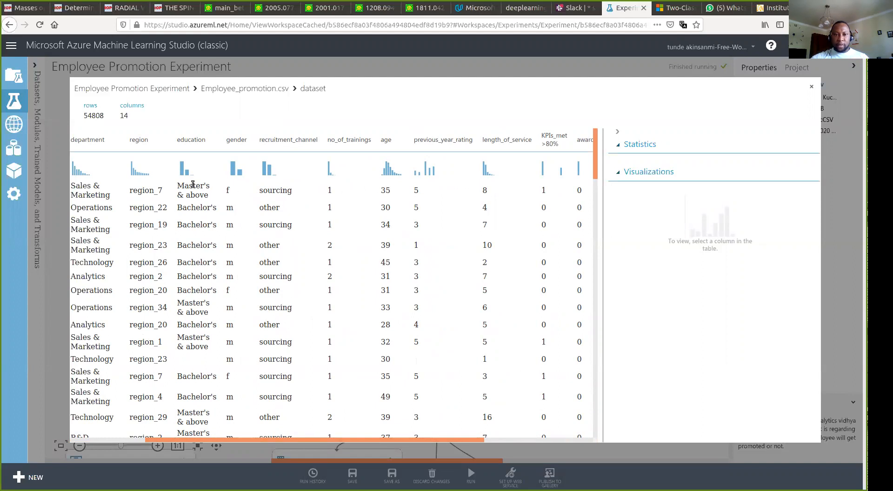
# - Check previous_year_rating statistics, close the preview, and show Clean Missing Data's remove-entire-row settings
pyautogui.click(441, 141)
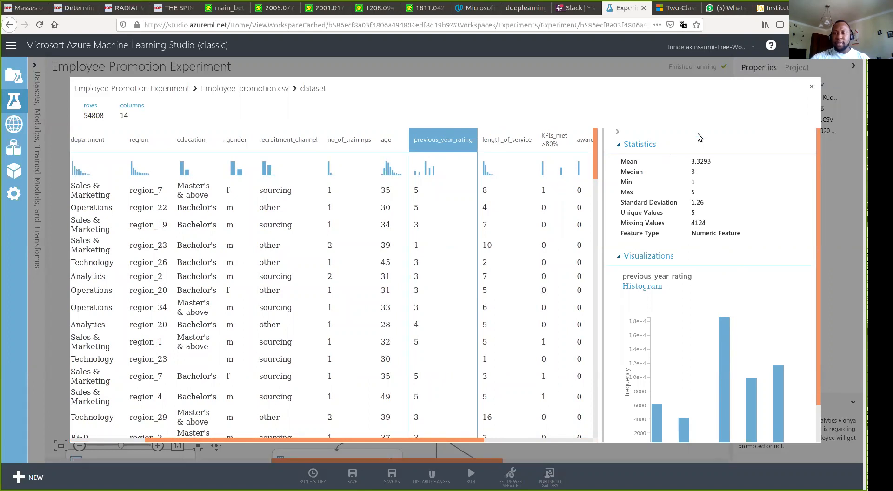
pyautogui.click(813, 88)
pyautogui.click(414, 160)
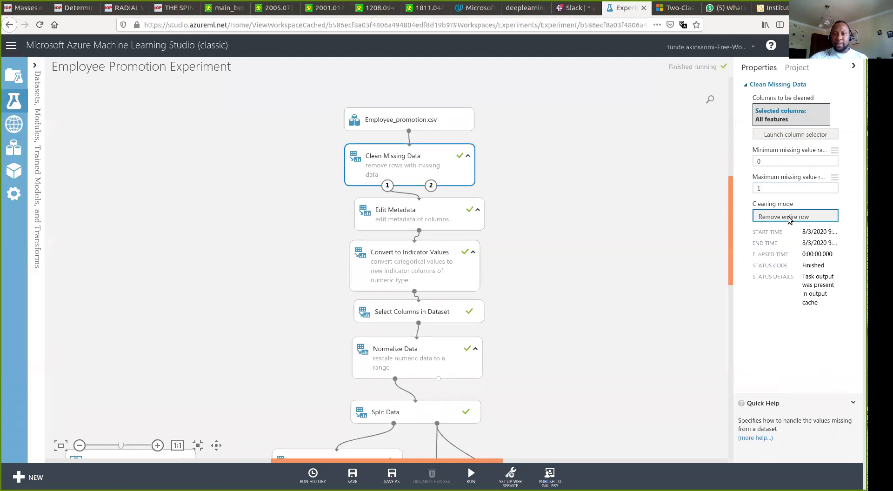
# - Visualize Clean Missing Data's cleaned dataset output, now 48660 rows by 14 columns
pyautogui.rightClick(460, 167)
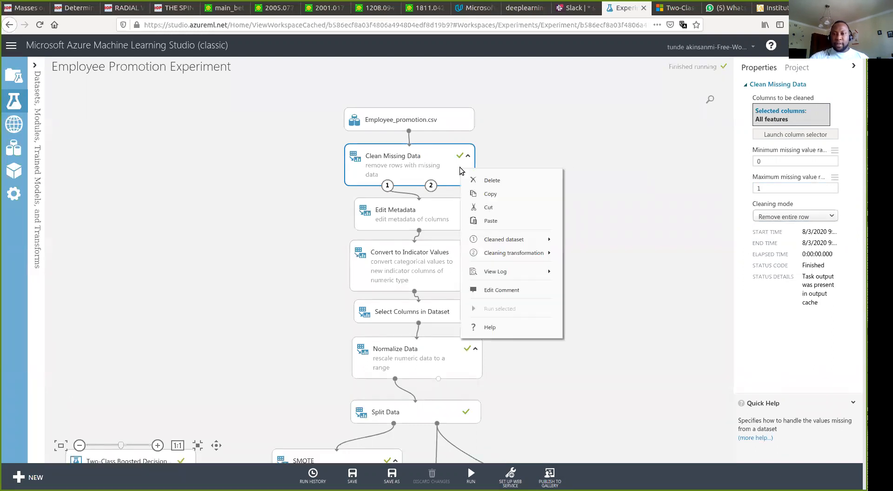
pyautogui.moveTo(510, 263)
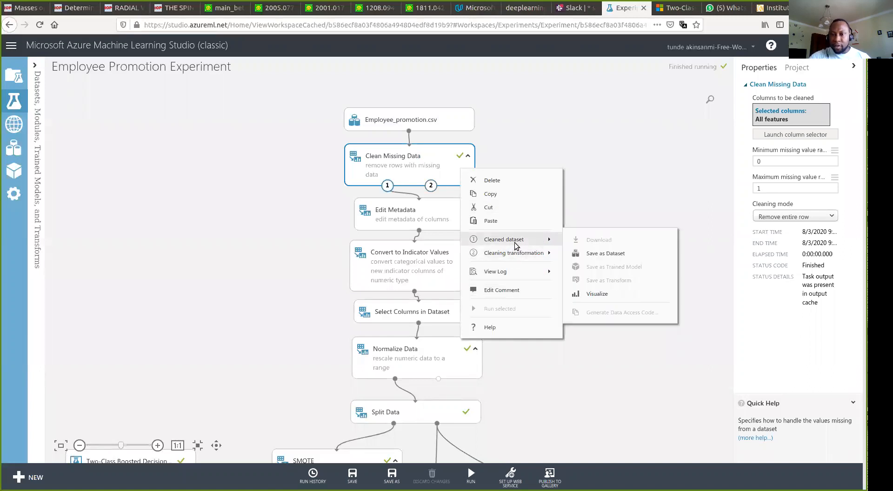
pyautogui.moveTo(561, 242)
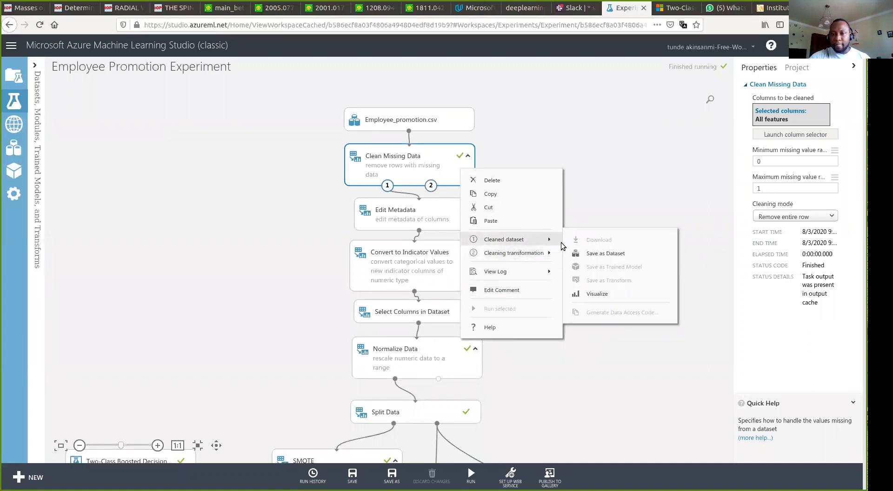
pyautogui.click(584, 293)
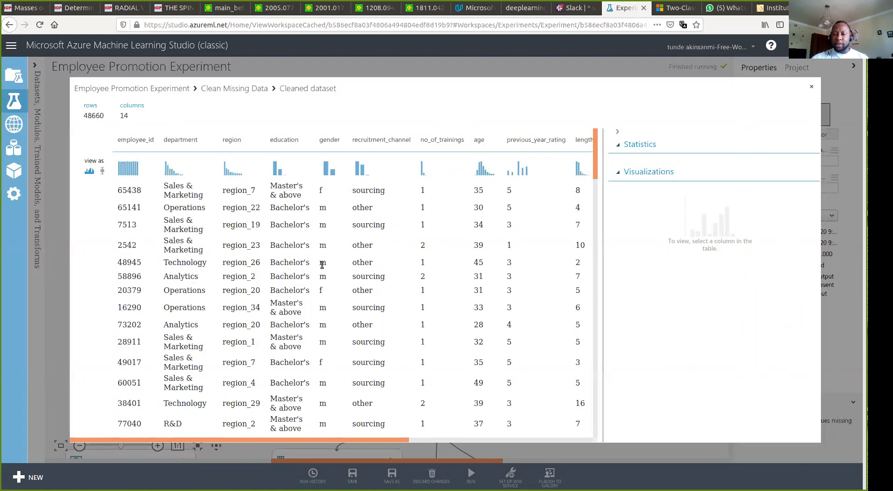
# - Close the preview and review Edit Metadata's seven categorical columns, department through previous_year_rating
pyautogui.click(812, 86)
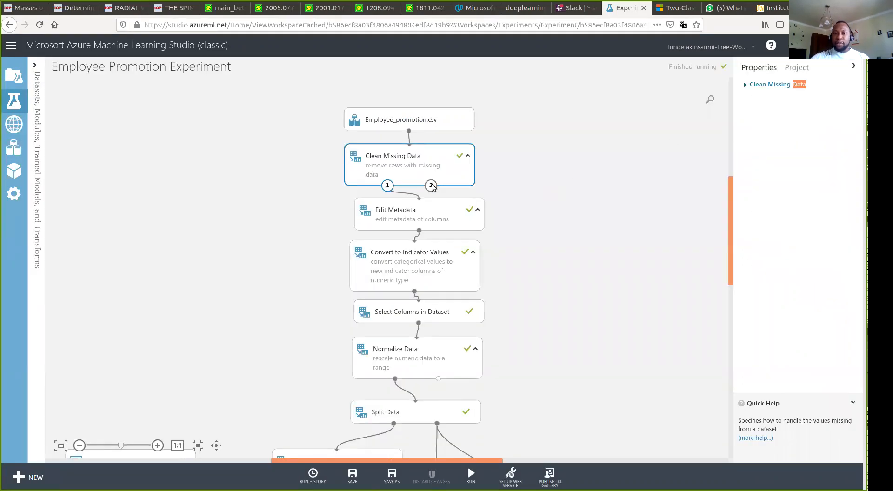
pyautogui.click(415, 221)
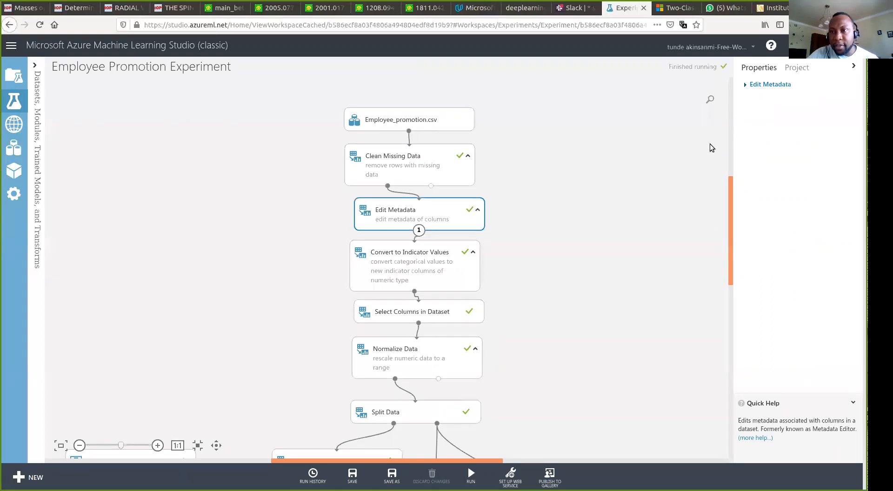
pyautogui.click(747, 85)
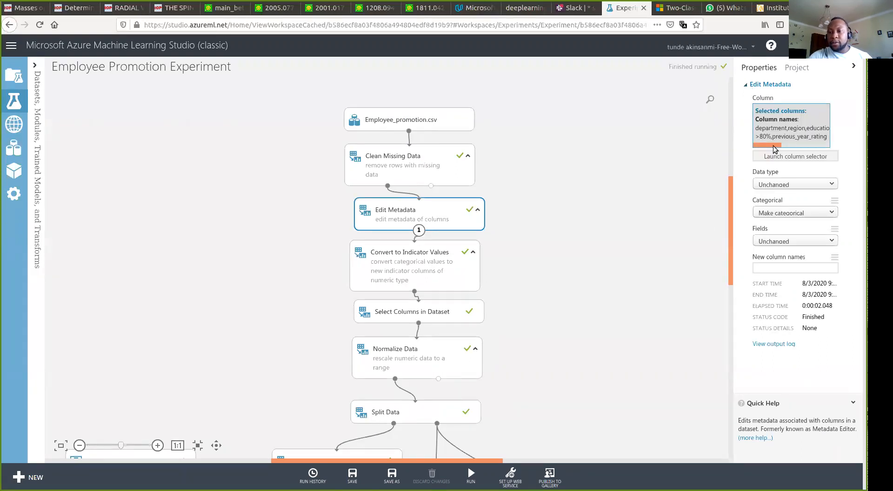
pyautogui.click(770, 156)
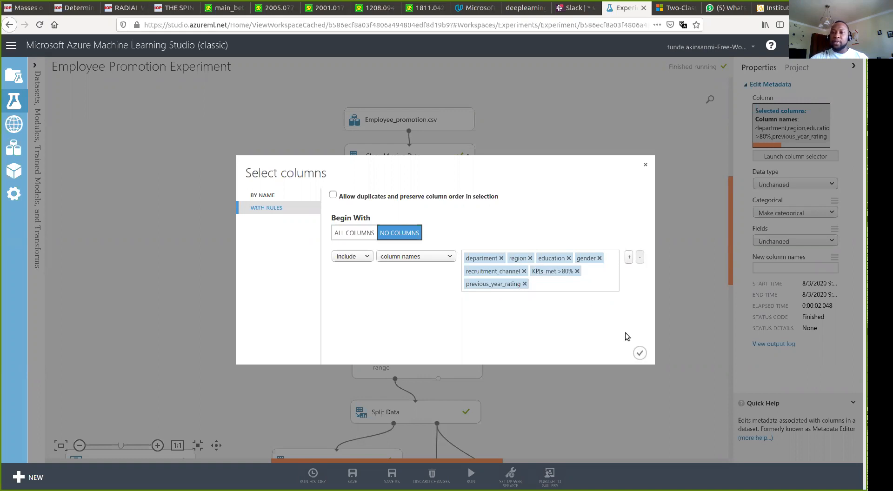
pyautogui.click(639, 354)
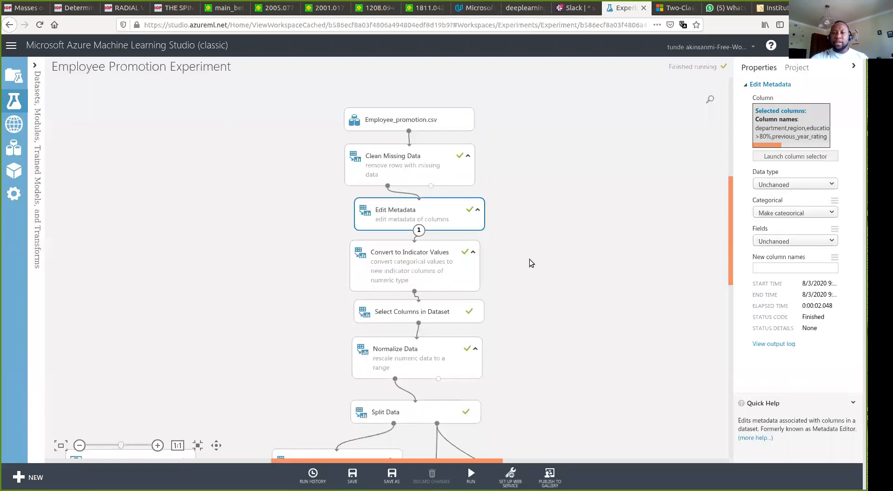
pyautogui.rightClick(442, 222)
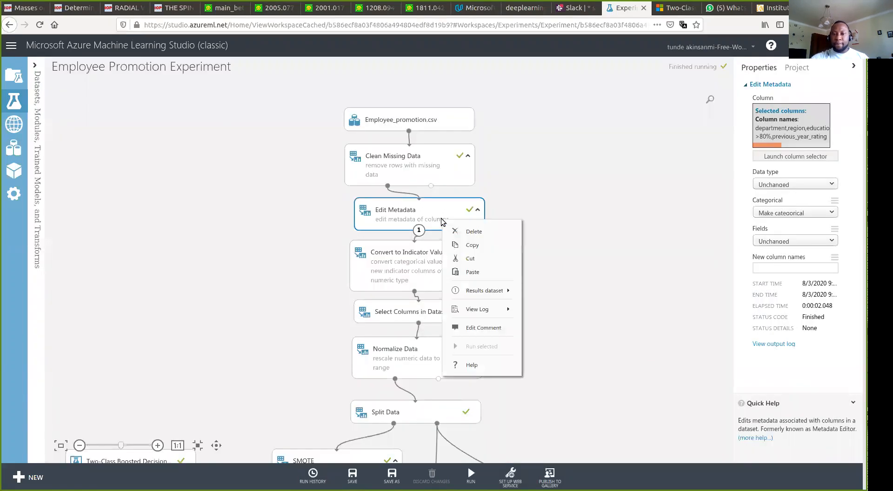
pyautogui.moveTo(478, 293)
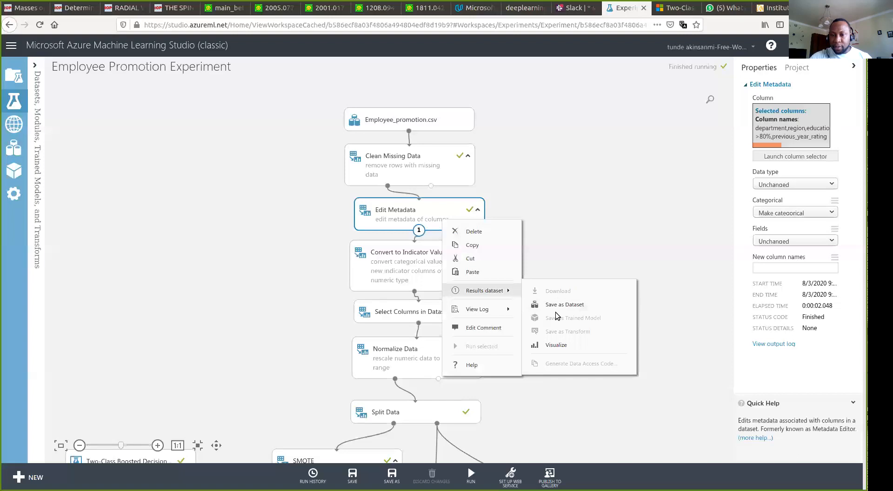
pyautogui.click(555, 344)
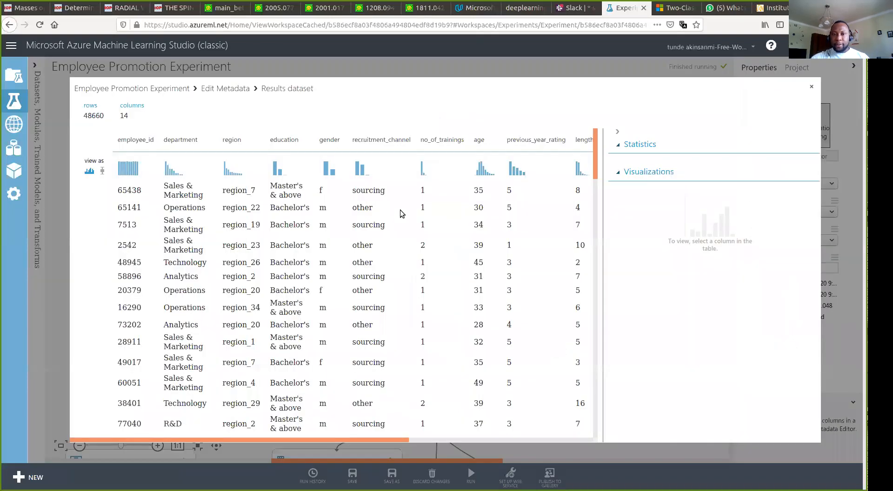
pyautogui.click(288, 144)
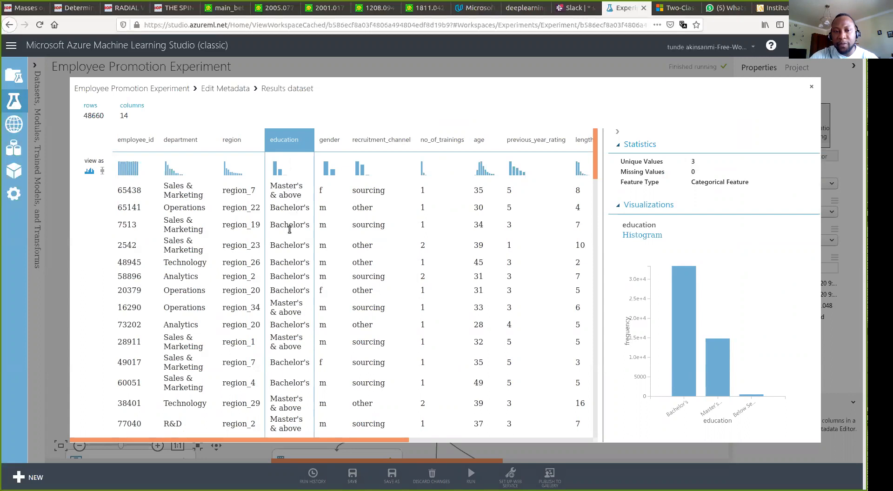
pyautogui.scroll(-10, 291, 331)
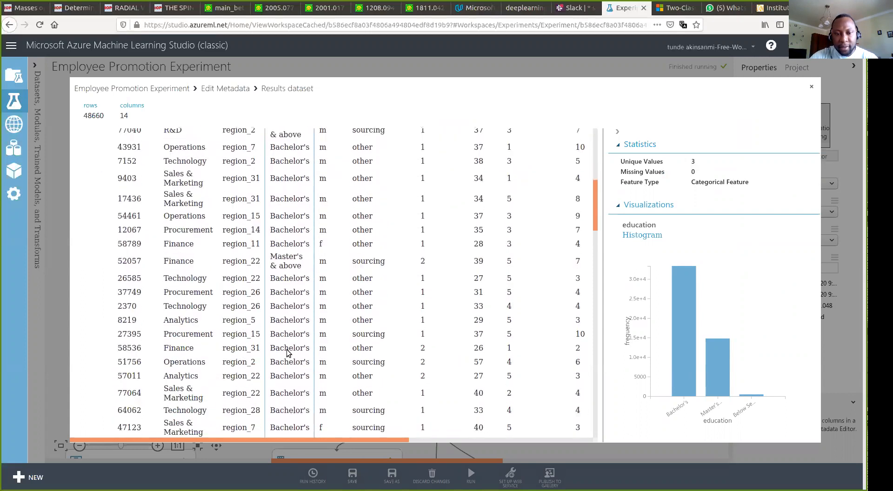
pyautogui.scroll(-6, 288, 353)
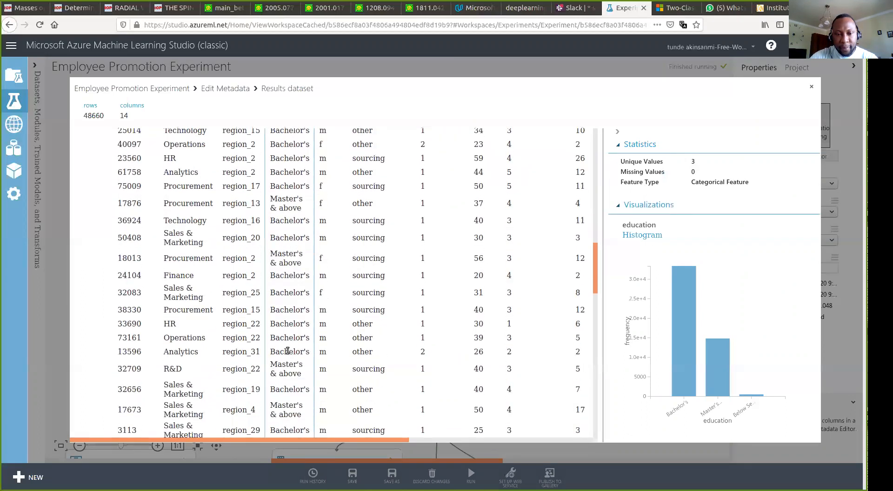
pyautogui.scroll(-6, 287, 349)
pyautogui.scroll(4, 287, 352)
pyautogui.scroll(15, 287, 350)
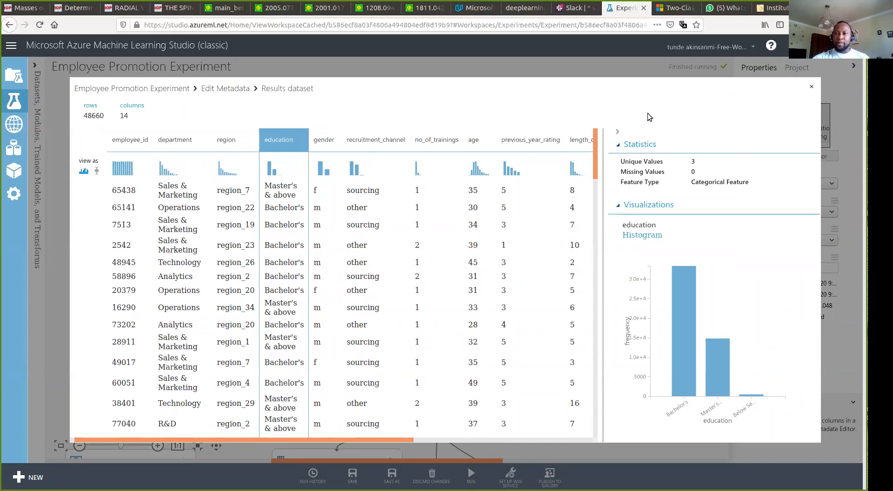
pyautogui.click(811, 89)
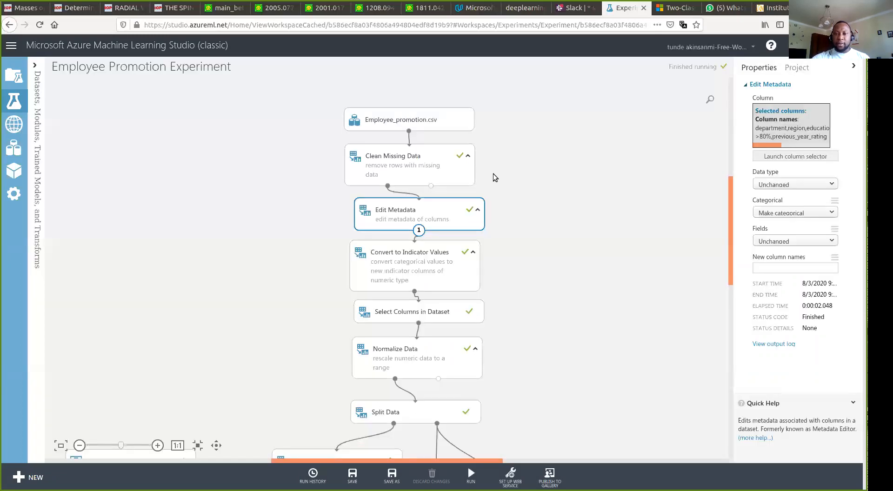
pyautogui.click(400, 272)
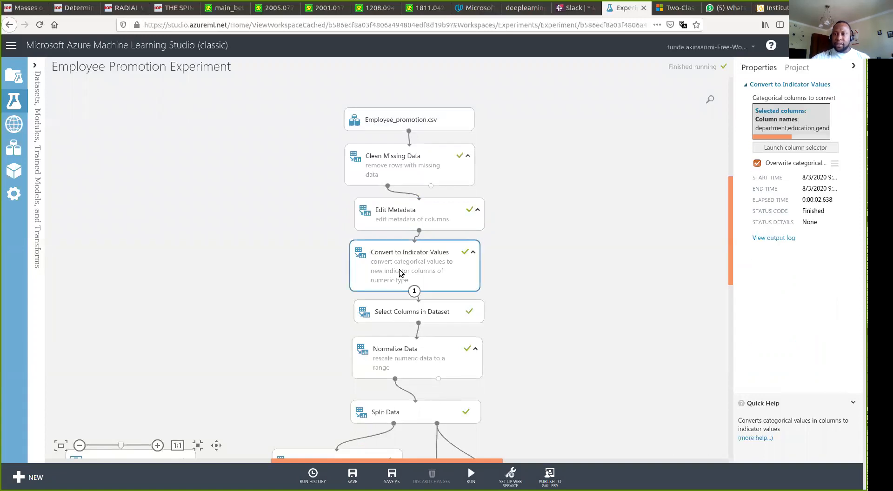
pyautogui.click(767, 148)
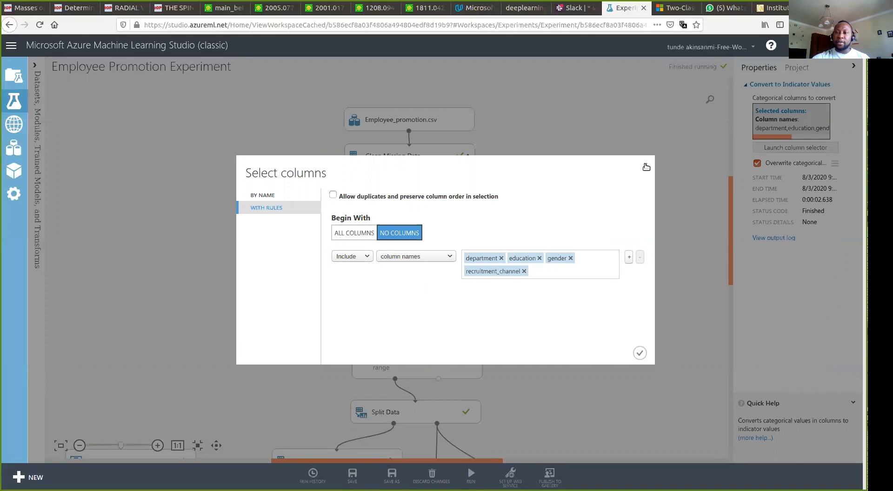
pyautogui.click(646, 166)
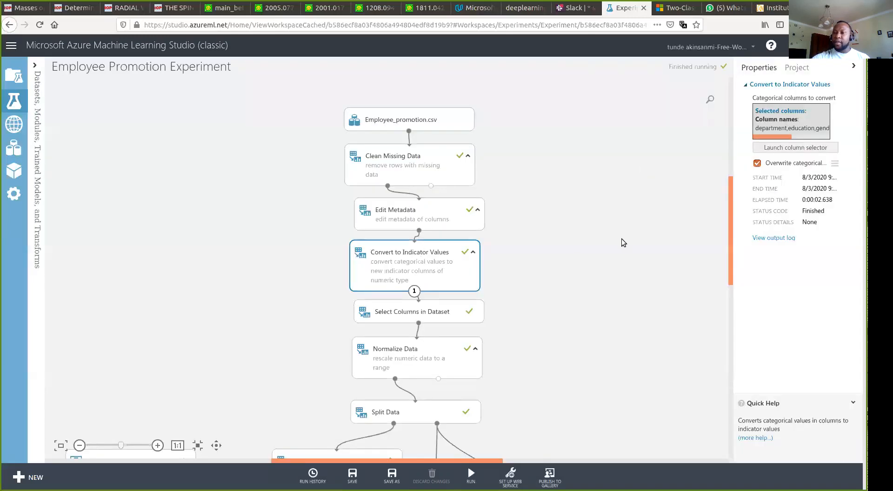
pyautogui.rightClick(445, 269)
pyautogui.moveTo(486, 342)
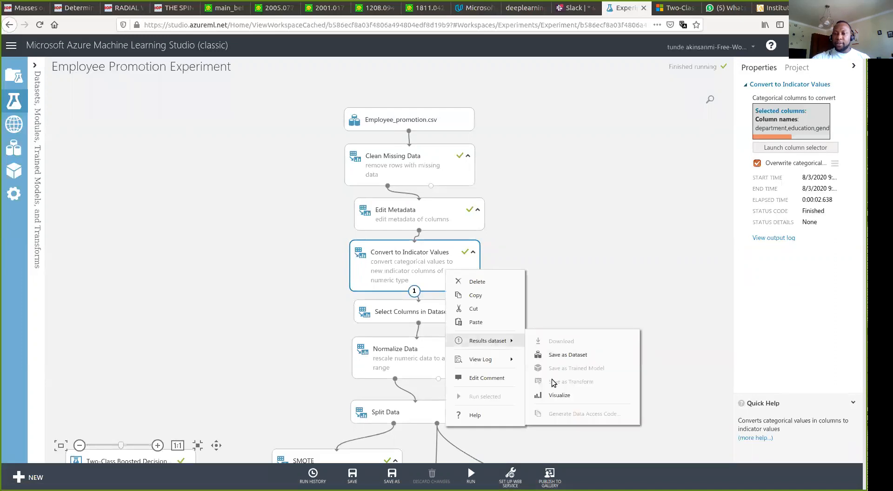
pyautogui.click(554, 392)
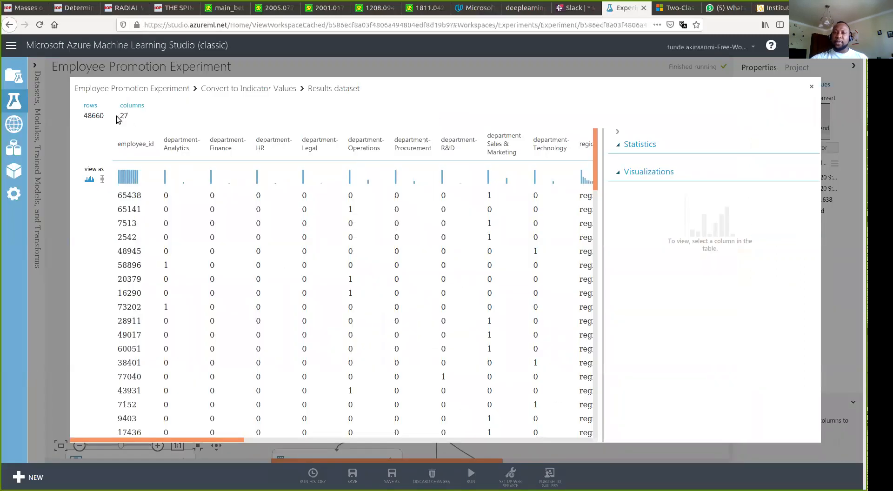
pyautogui.click(315, 141)
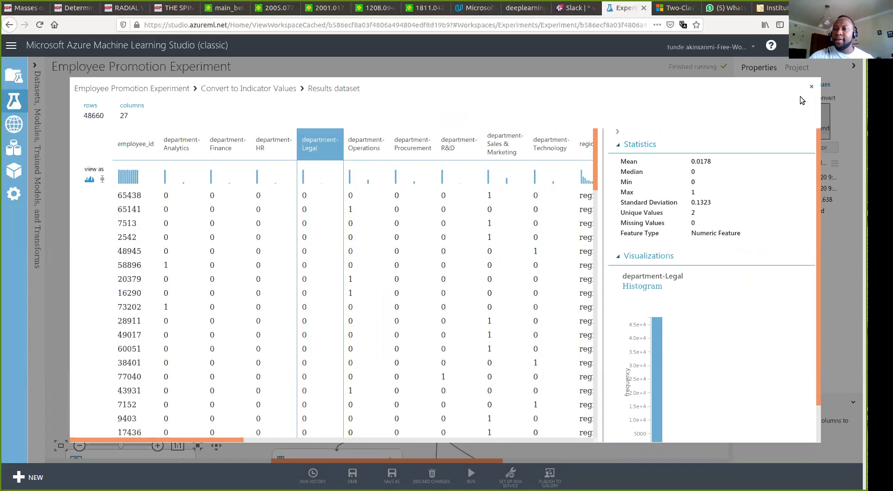
pyautogui.click(812, 87)
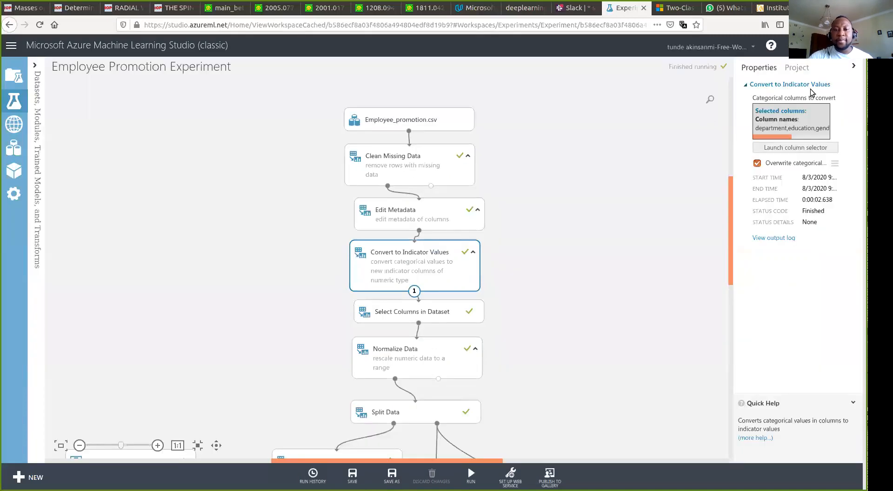
# - Preview the Select Columns in Dataset output (26 columns, employee_id excluded), then close it
pyautogui.click(439, 313)
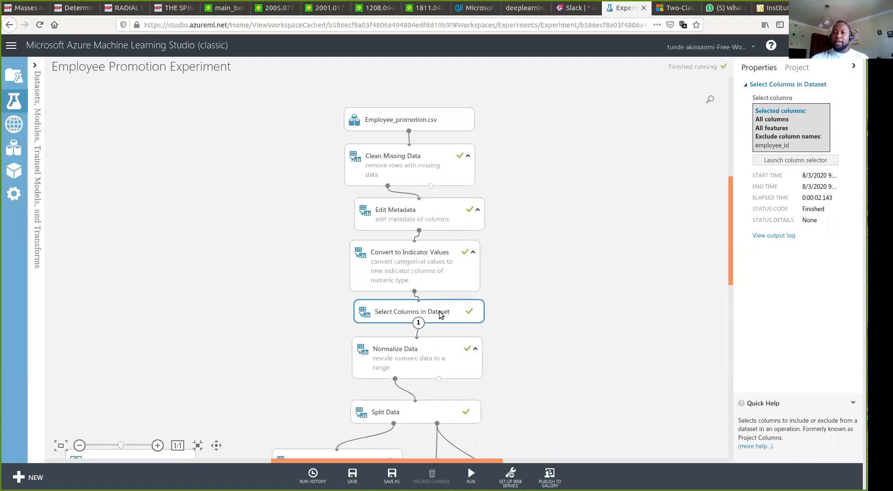
pyautogui.rightClick(441, 315)
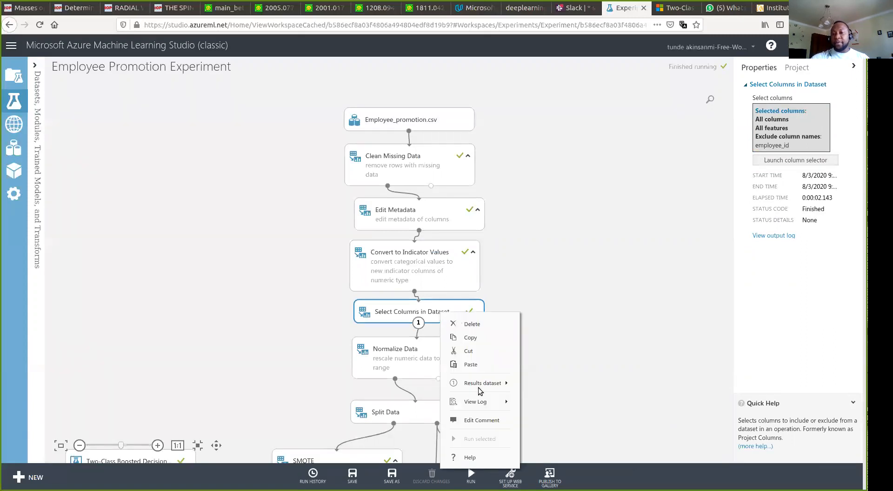
pyautogui.moveTo(484, 387)
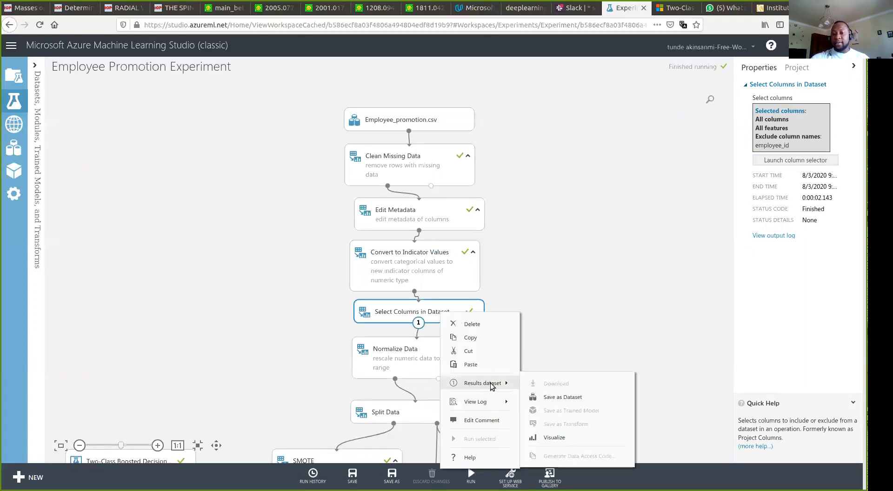
pyautogui.click(548, 436)
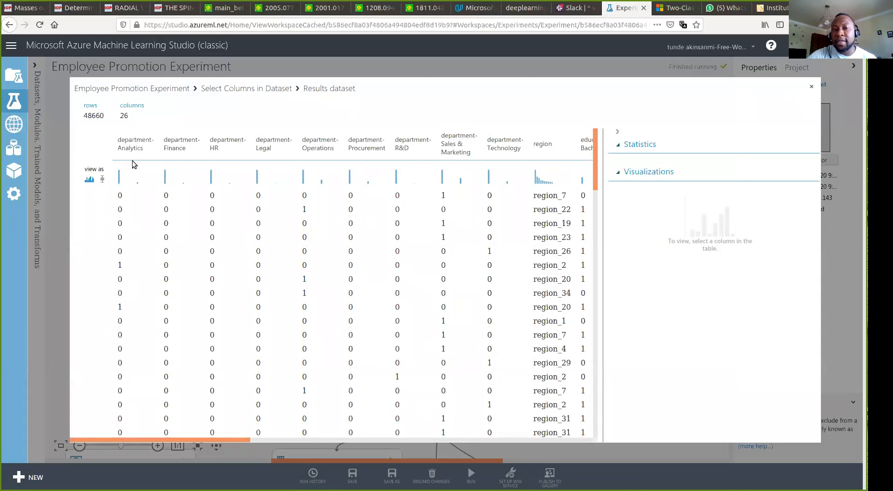
pyautogui.click(814, 88)
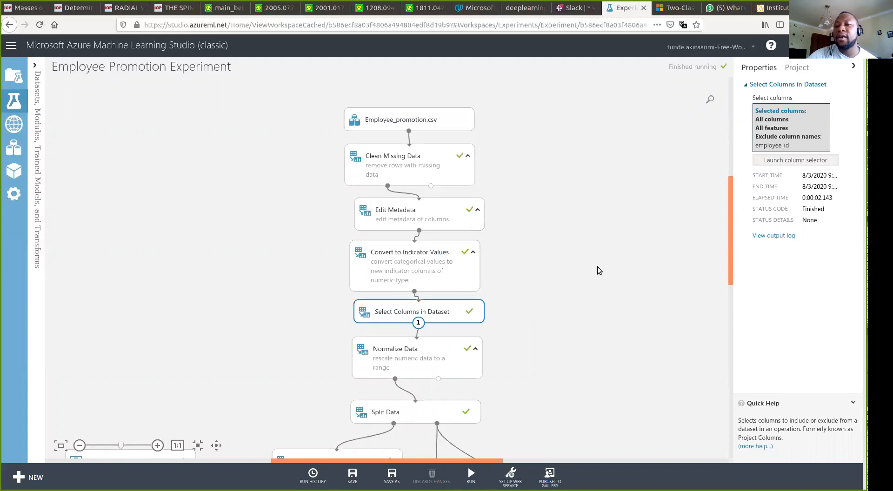
# - Visualize Normalize Data's 48660×26 output and scroll right to the rescaled age and no_of_trainings columns
pyautogui.click(425, 357)
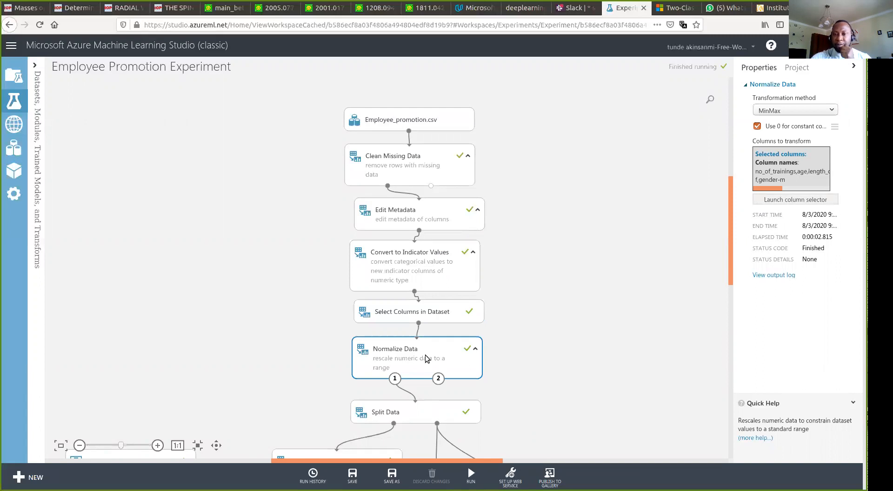
pyautogui.rightClick(425, 356)
pyautogui.moveTo(494, 392)
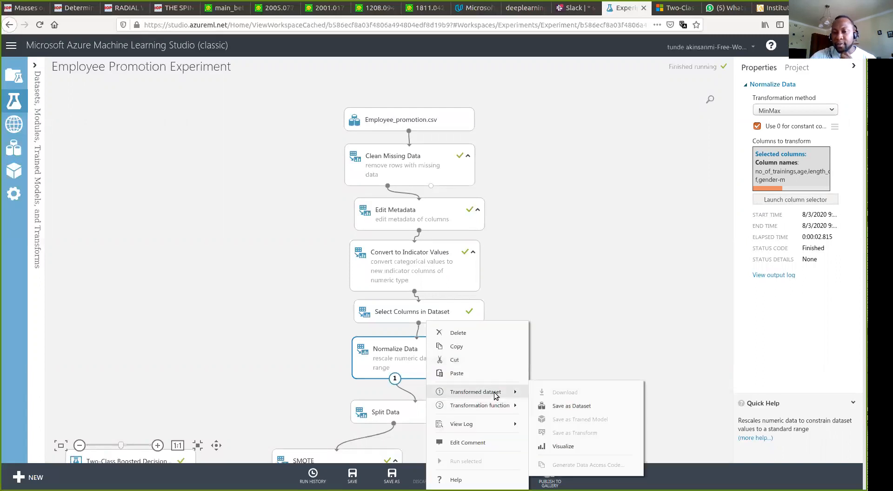
pyautogui.click(562, 445)
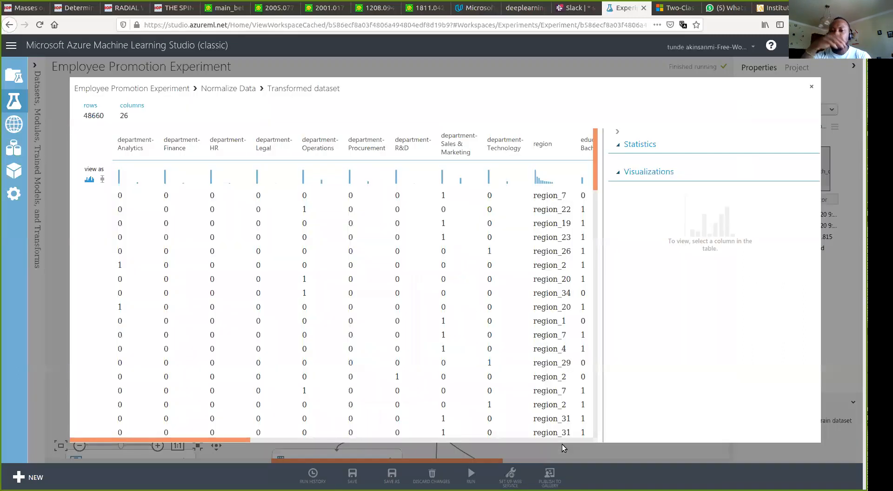
pyautogui.hscroll(1, 489, 322)
pyautogui.hscroll(10, 489, 322)
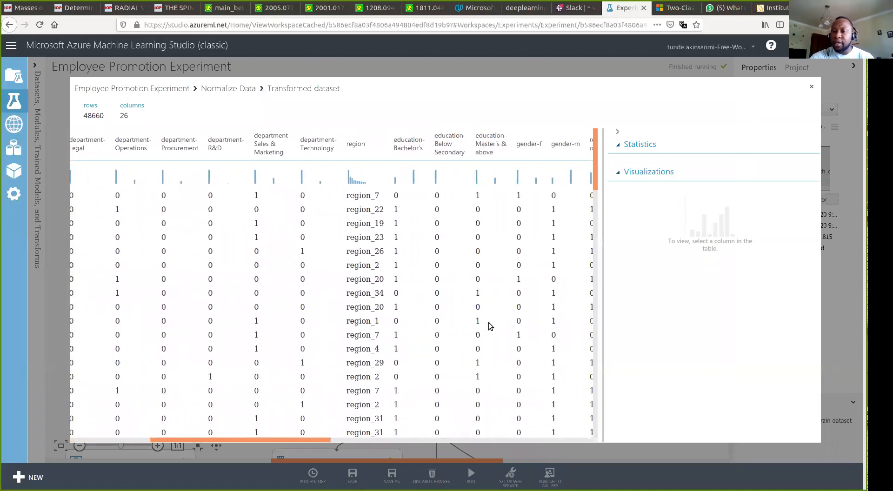
pyautogui.hscroll(9, 488, 322)
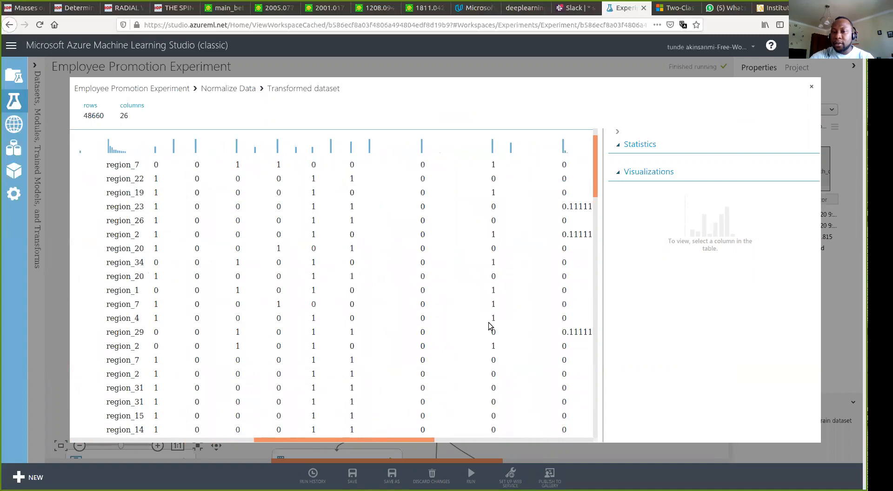
pyautogui.hscroll(3, 489, 323)
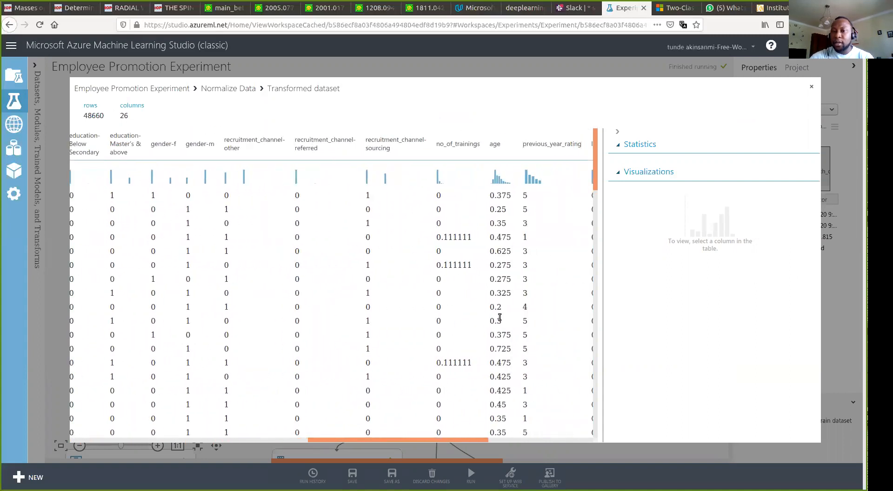
pyautogui.hscroll(1, 499, 318)
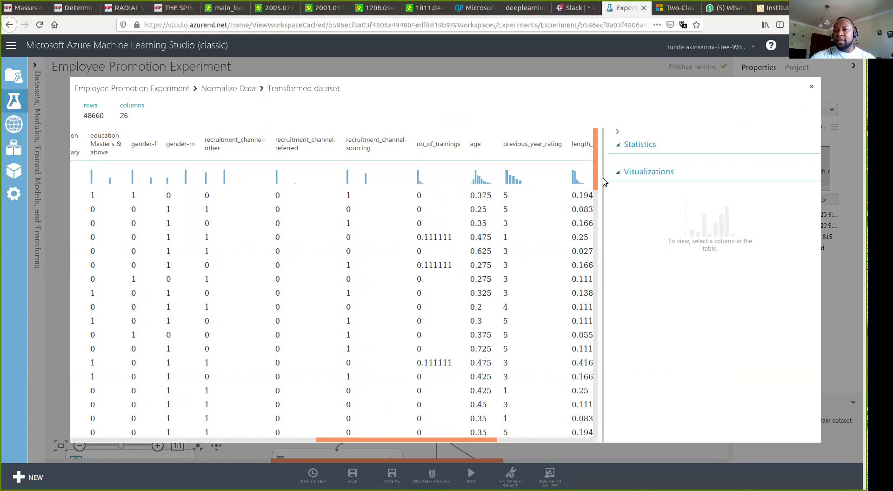
# - Close the view, review Split Data's 0.75 fraction of rows, then show SMOTE's settings
pyautogui.click(813, 88)
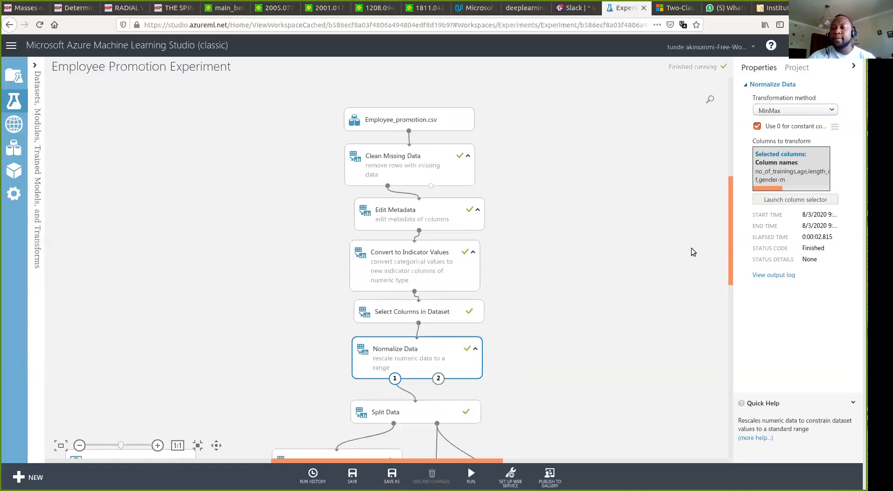
pyautogui.moveTo(731, 233); pyautogui.dragTo(730, 271)
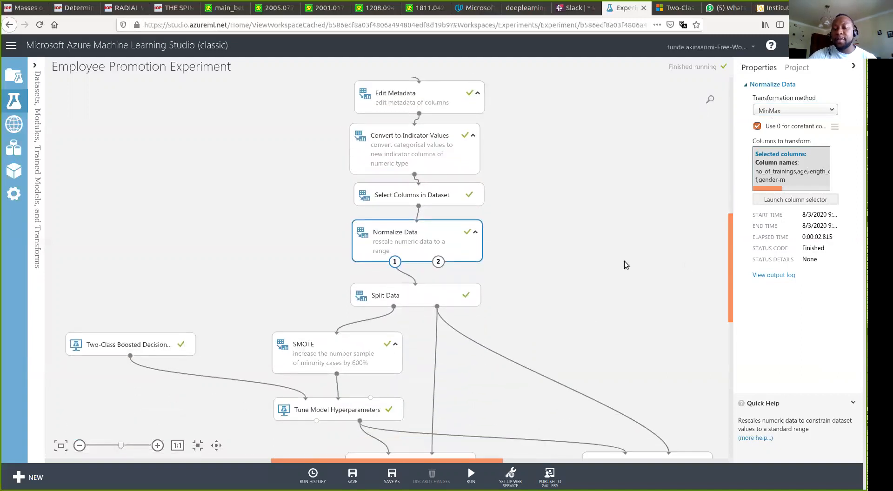
pyautogui.click(437, 287)
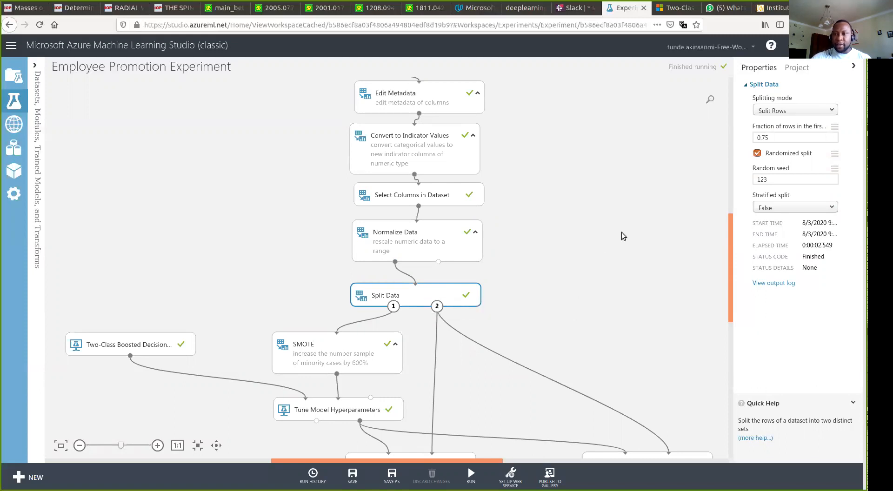
pyautogui.click(771, 139)
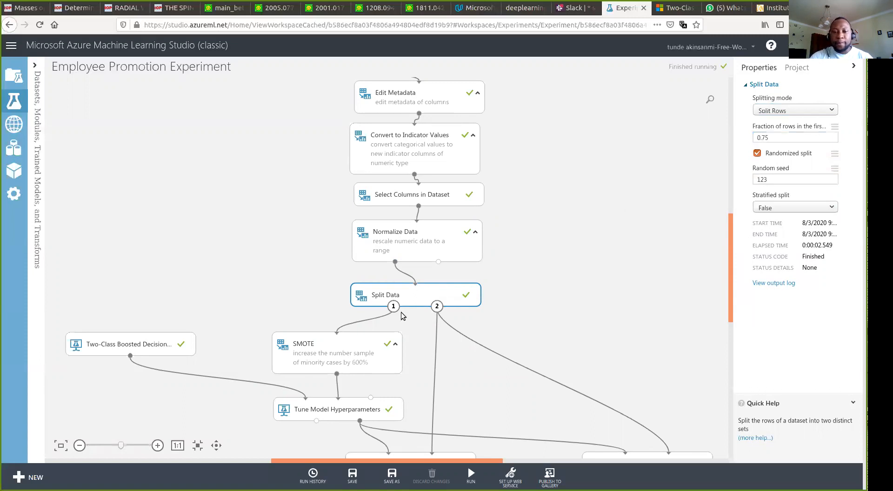
pyautogui.click(332, 345)
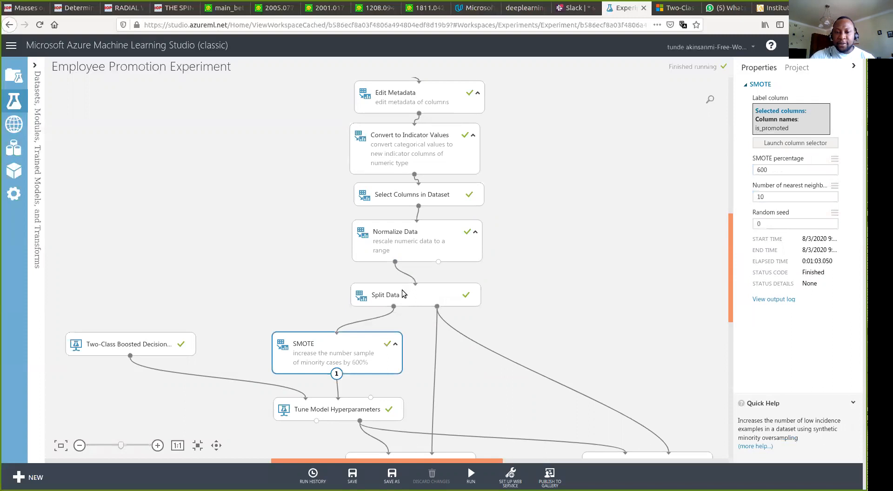
# - Visualize Split Data's first output (36495 rows) and inspect the is_promoted histogram before closing it
pyautogui.click(397, 298)
pyautogui.rightClick(396, 298)
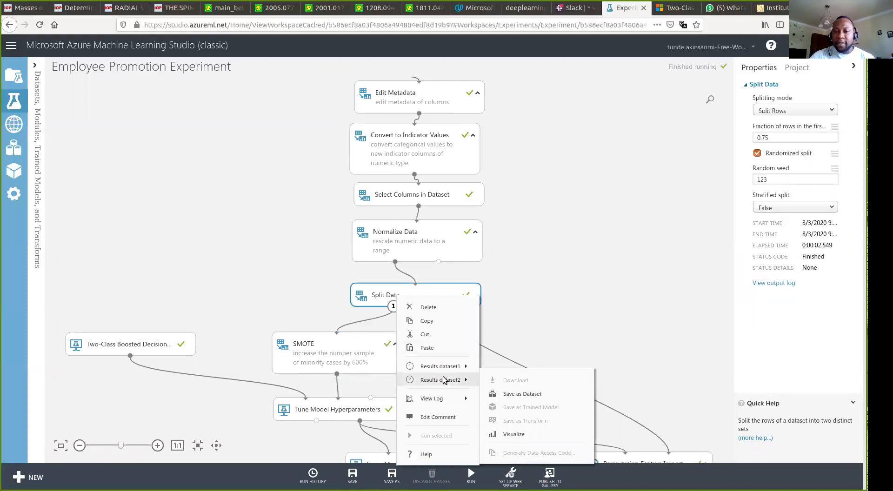
pyautogui.moveTo(451, 373)
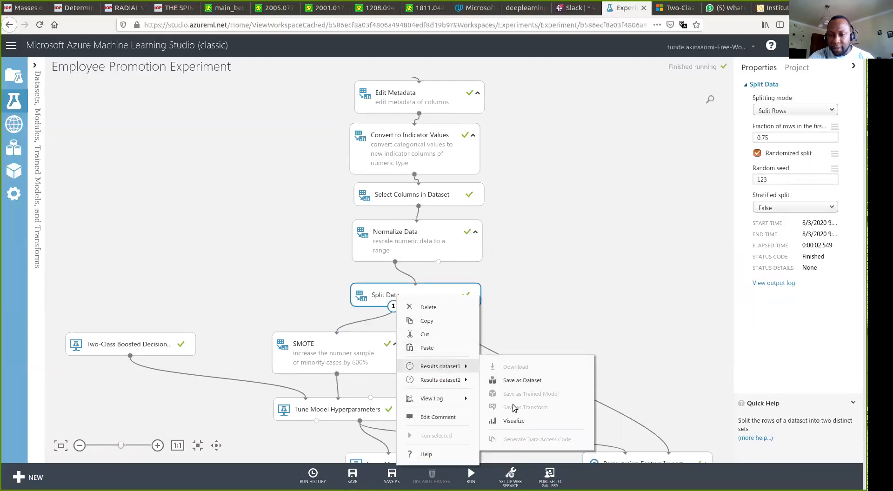
pyautogui.click(512, 422)
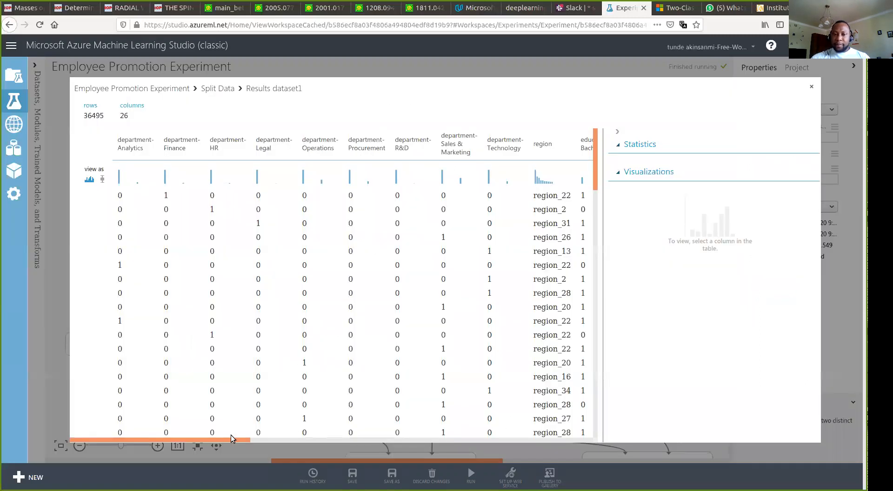
pyautogui.moveTo(229, 440); pyautogui.dragTo(608, 468)
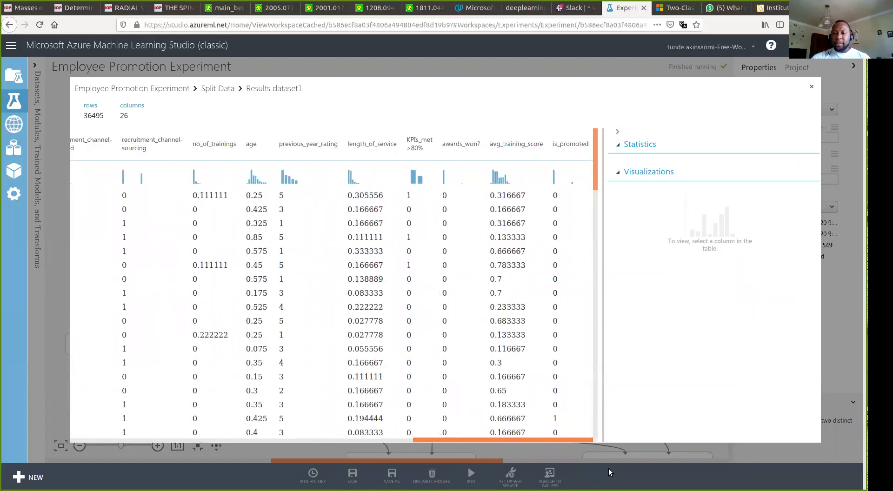
pyautogui.click(564, 147)
pyautogui.moveTo(819, 216); pyautogui.dragTo(821, 261)
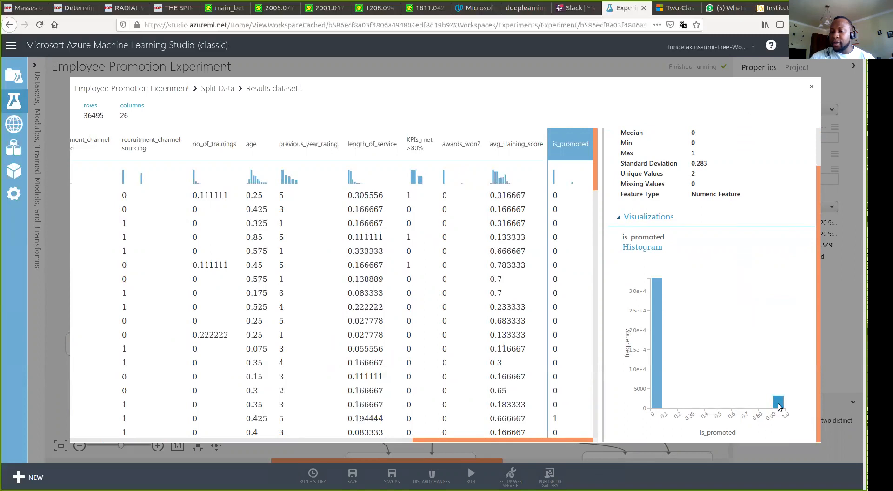
pyautogui.moveTo(780, 399)
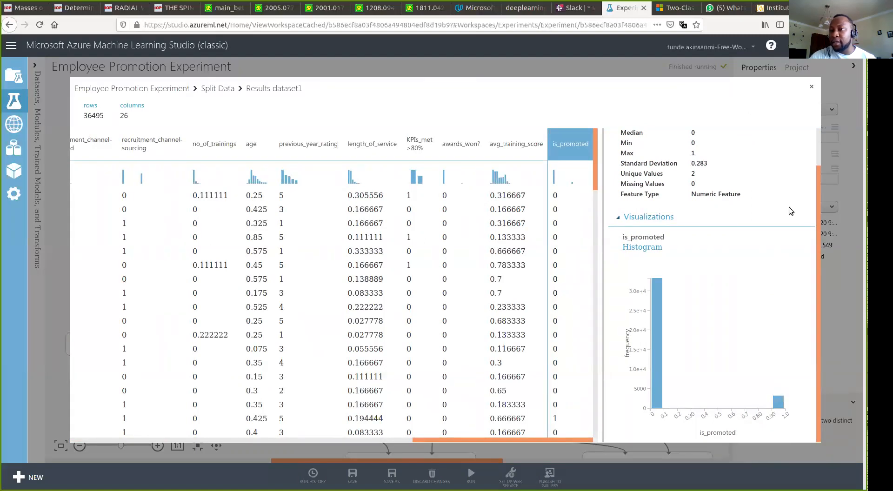
pyautogui.click(812, 89)
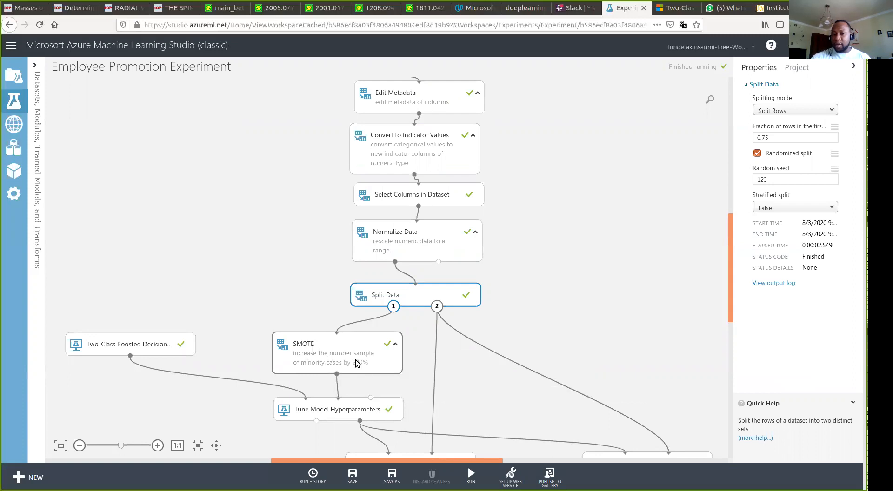
# - Select SMOTE and check its SMOTE percentage value of 600
pyautogui.click(356, 361)
pyautogui.click(769, 170)
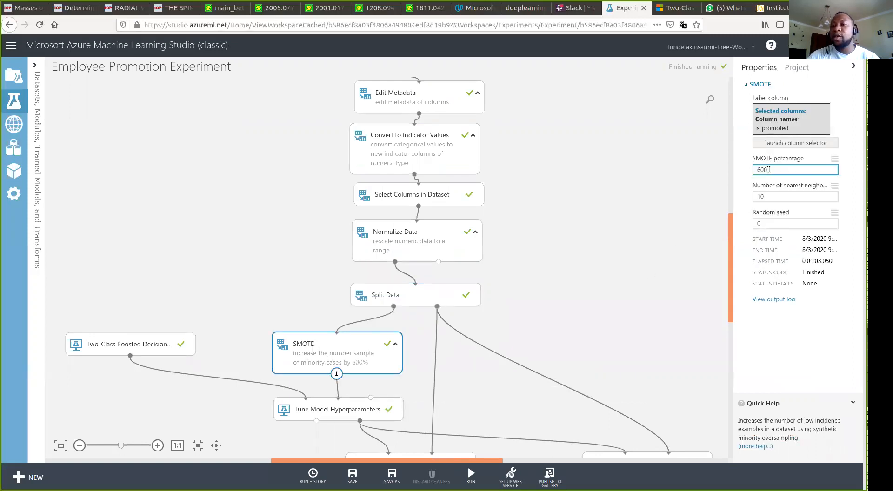
pyautogui.moveTo(766, 170); pyautogui.dragTo(751, 170)
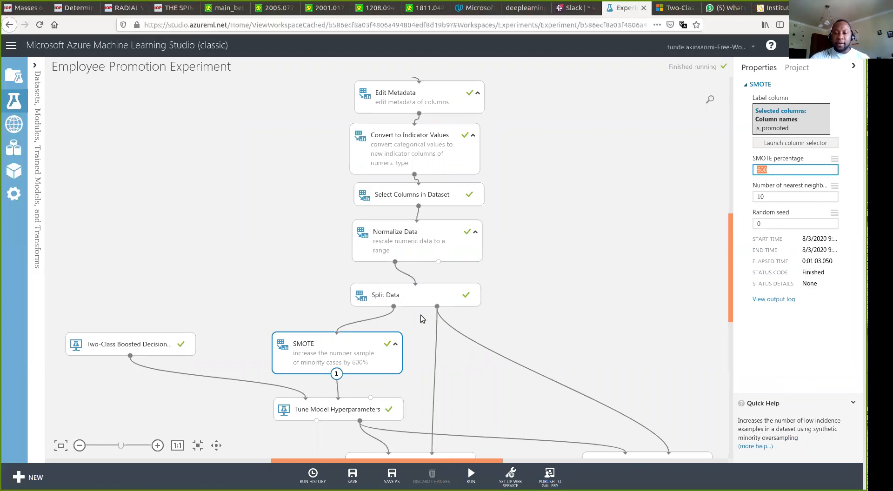
pyautogui.click(378, 358)
# - Visualize SMOTE's 55713-row output, check is_promoted statistics (mean 0.4024), then close it
pyautogui.rightClick(378, 358)
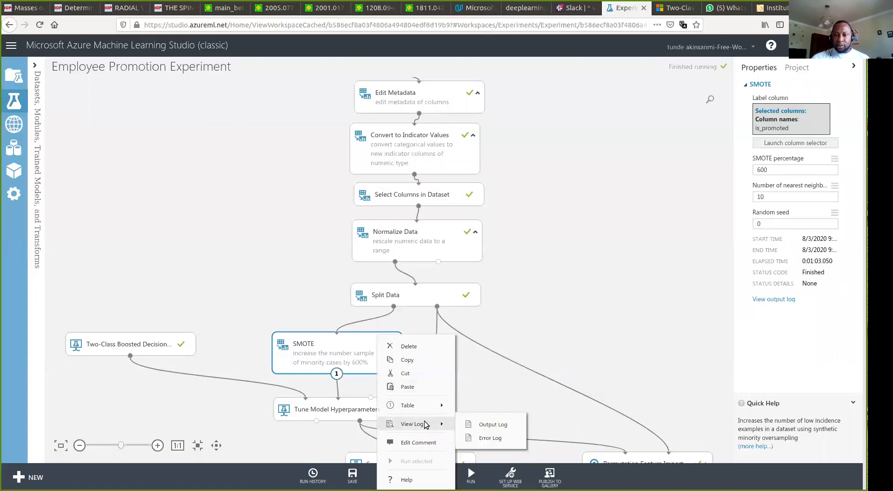
pyautogui.moveTo(425, 406)
pyautogui.click(489, 381)
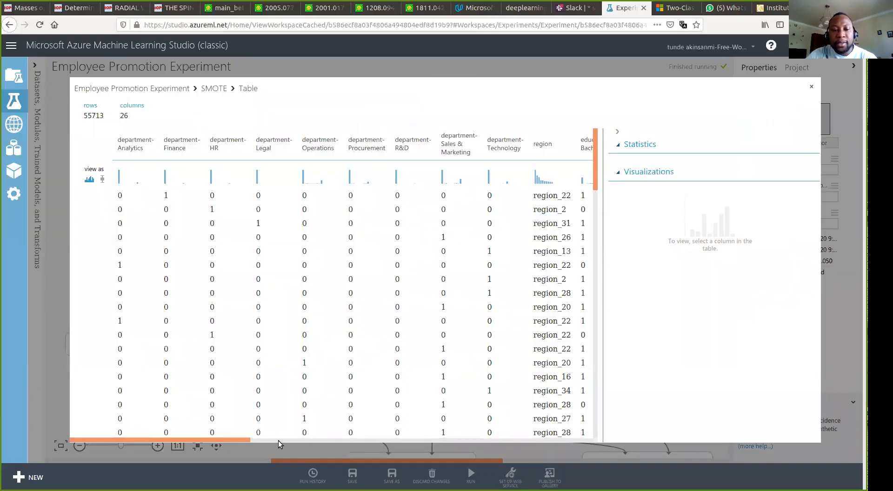
pyautogui.moveTo(241, 441); pyautogui.dragTo(503, 423)
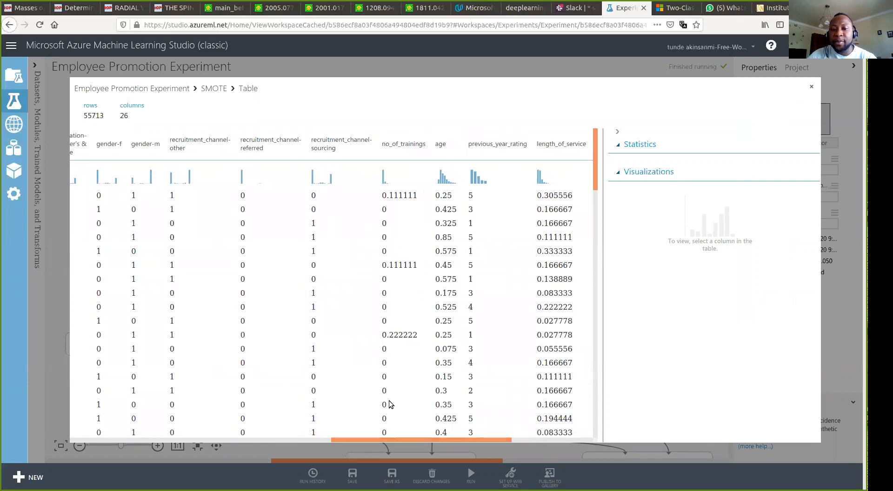
pyautogui.moveTo(404, 434); pyautogui.dragTo(576, 434)
pyautogui.scroll(5, 564, 160)
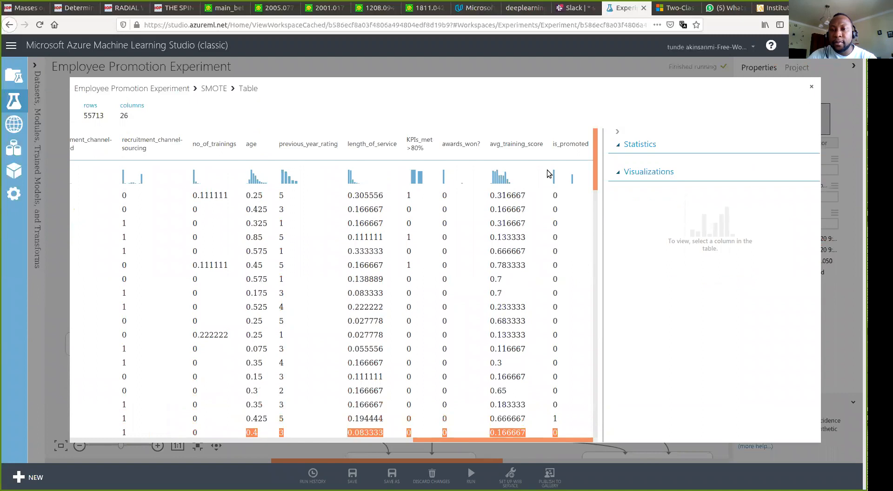
pyautogui.click(567, 145)
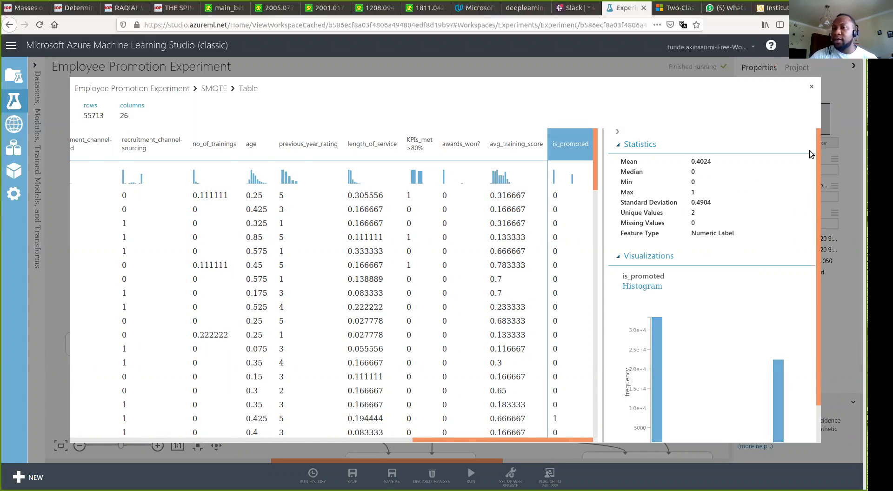
pyautogui.click(812, 88)
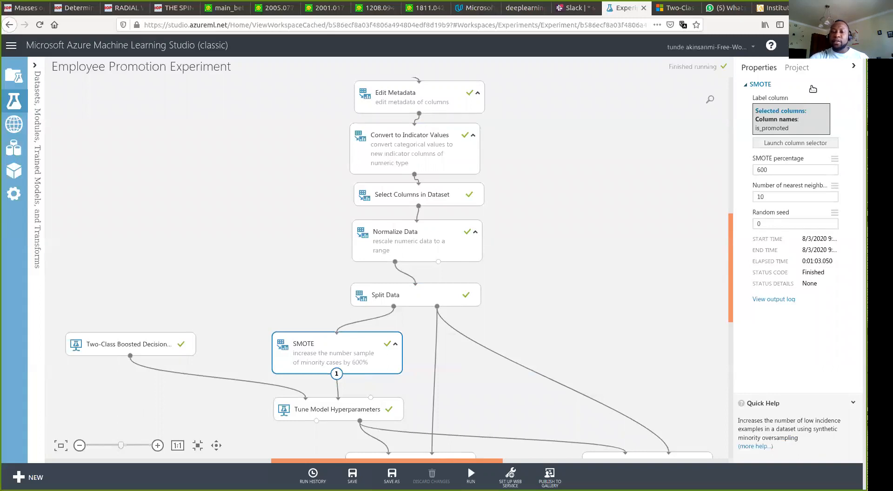
# - Review the Two-Class Boosted Decision Tree parameters, then show Tune Model Hyperparameters' random sweep of 20 runs
pyautogui.scroll(-1, 731, 275)
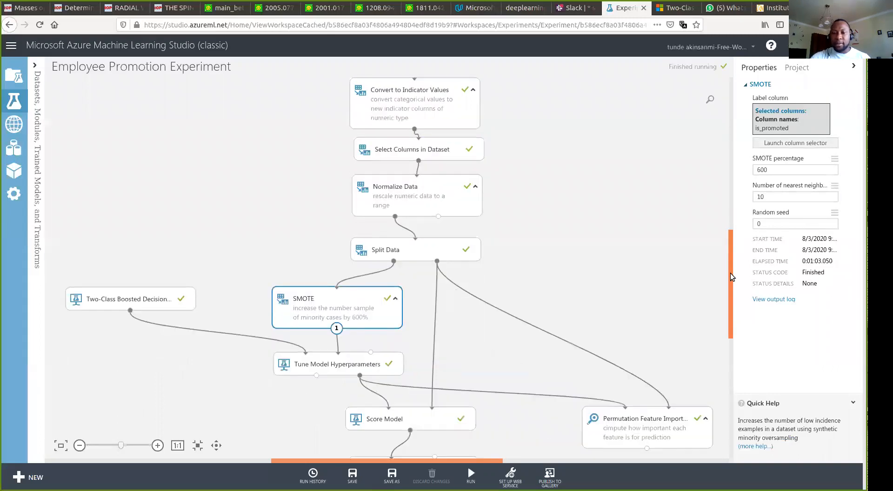
pyautogui.scroll(-2, 730, 277)
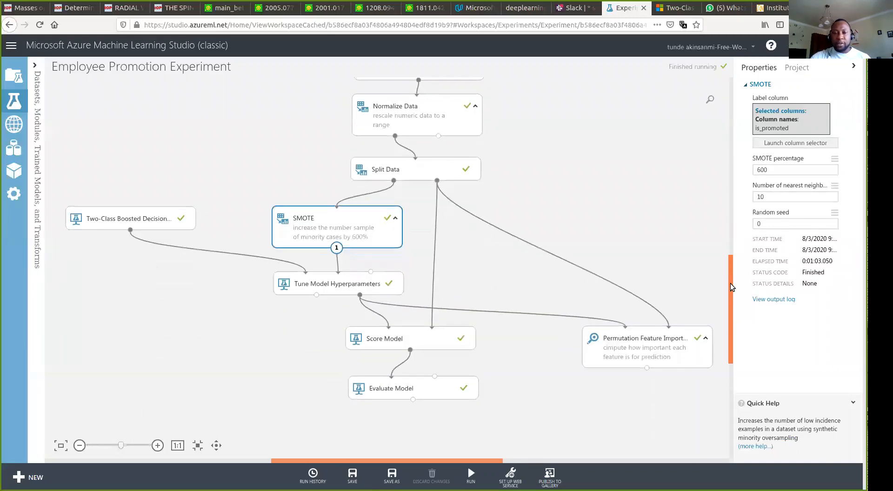
pyautogui.click(121, 211)
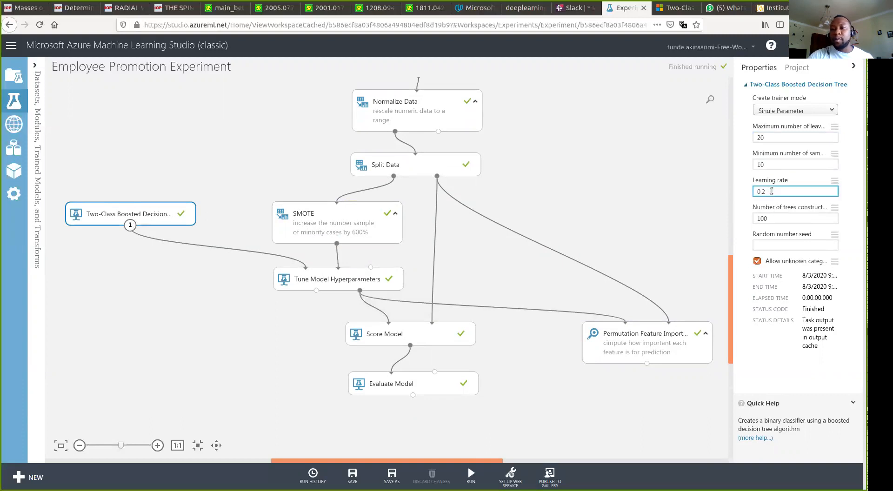
pyautogui.click(769, 164)
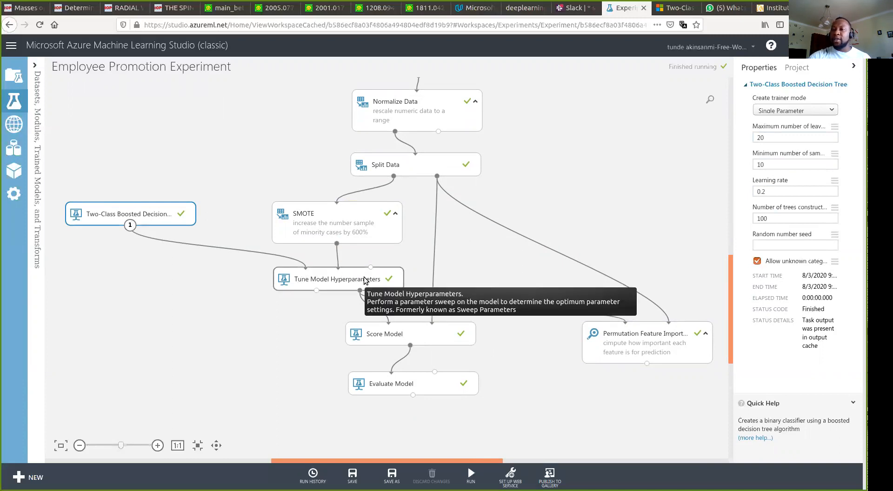
pyautogui.click(778, 137)
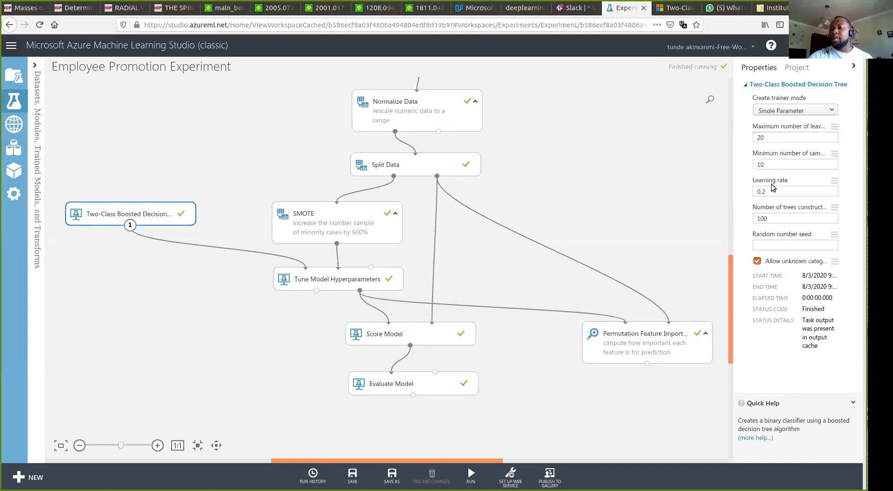
pyautogui.click(365, 282)
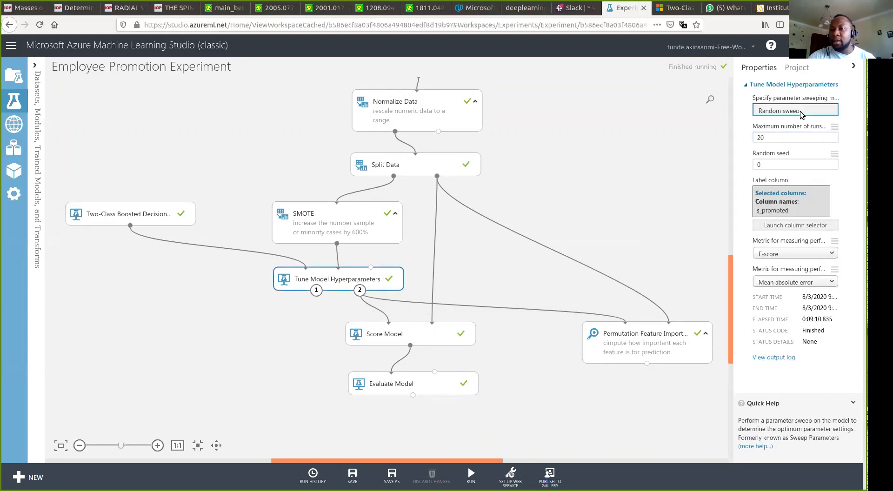
# - Keep F-score as the tuning performance metric and select the Score Model module
pyautogui.click(786, 254)
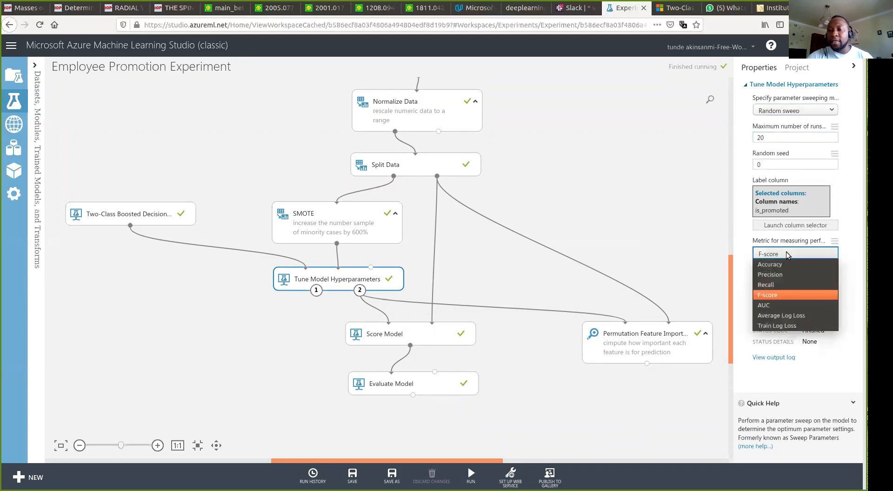
pyautogui.click(782, 294)
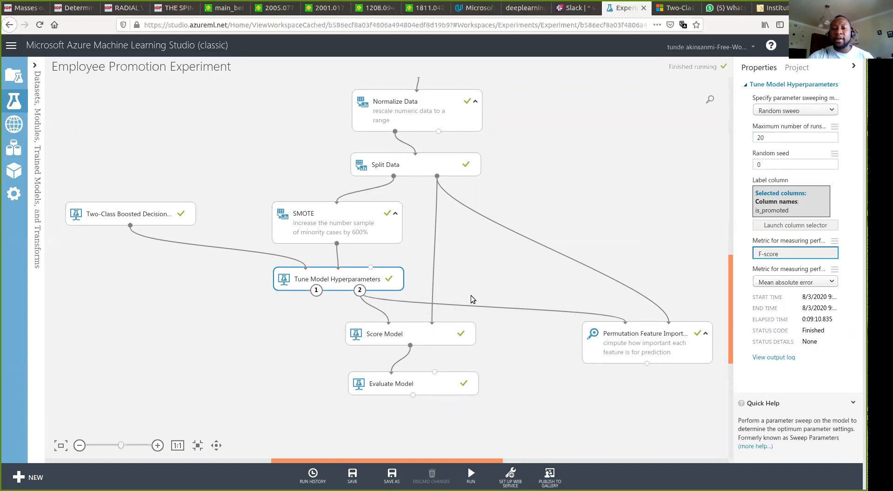
pyautogui.click(383, 335)
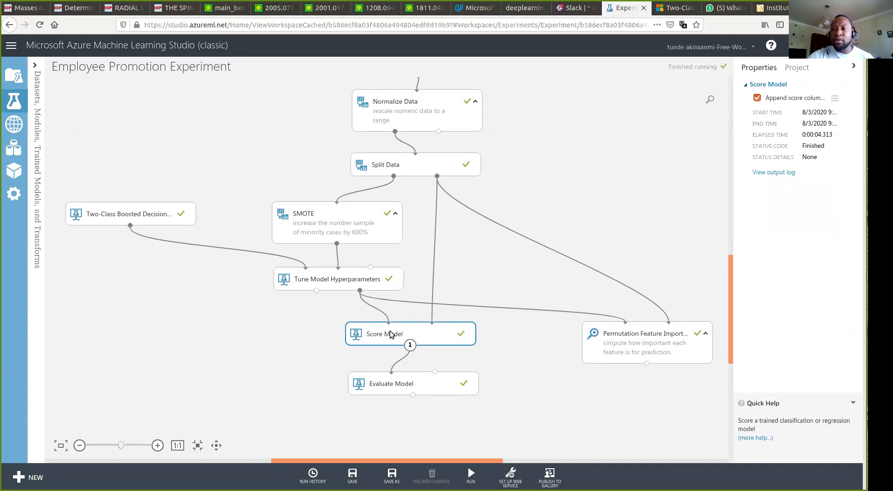
# - Visualize Permutation Feature Importance, where avg_training_score tops at 0.75954, then return to Evaluate Model details
pyautogui.click(392, 384)
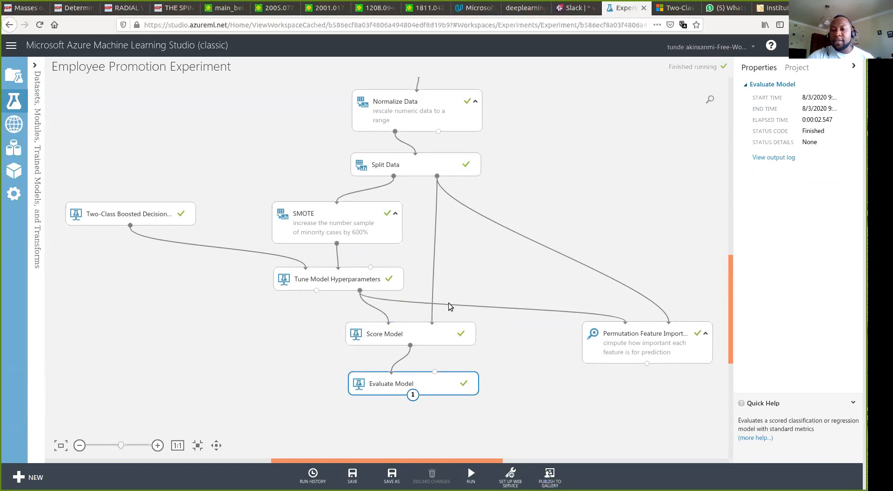
pyautogui.click(637, 343)
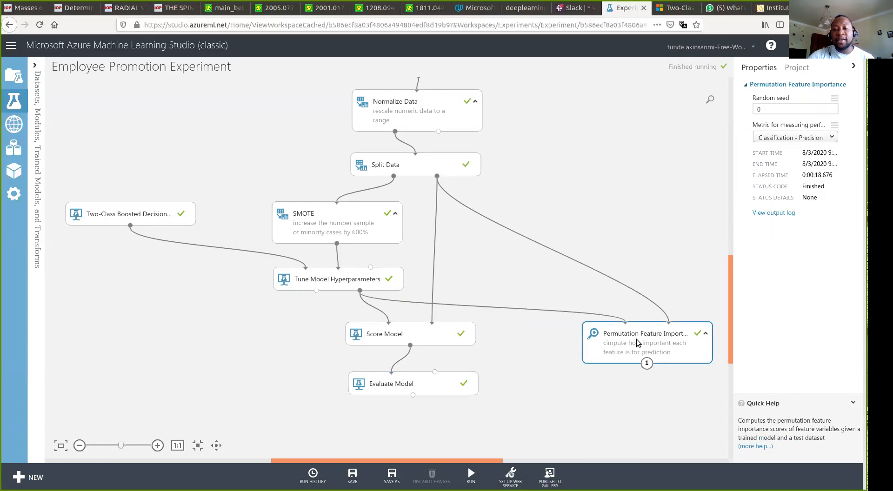
pyautogui.rightClick(637, 343)
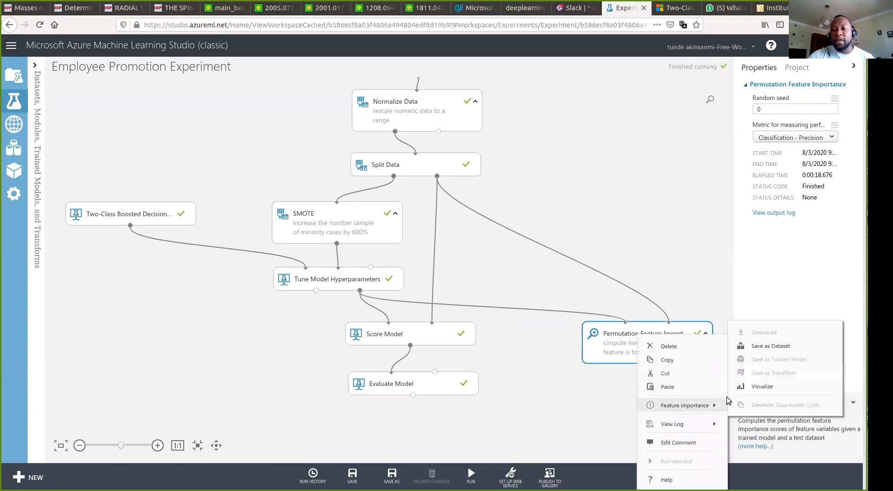
pyautogui.moveTo(680, 409)
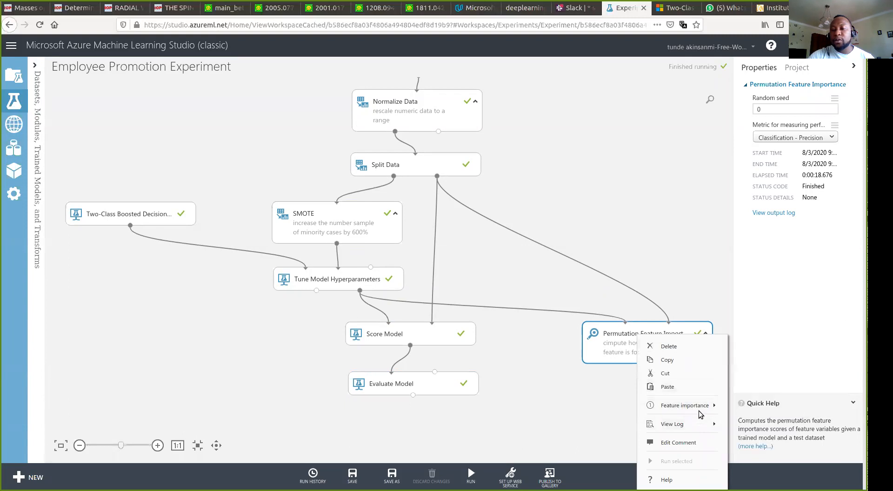
pyautogui.click(753, 388)
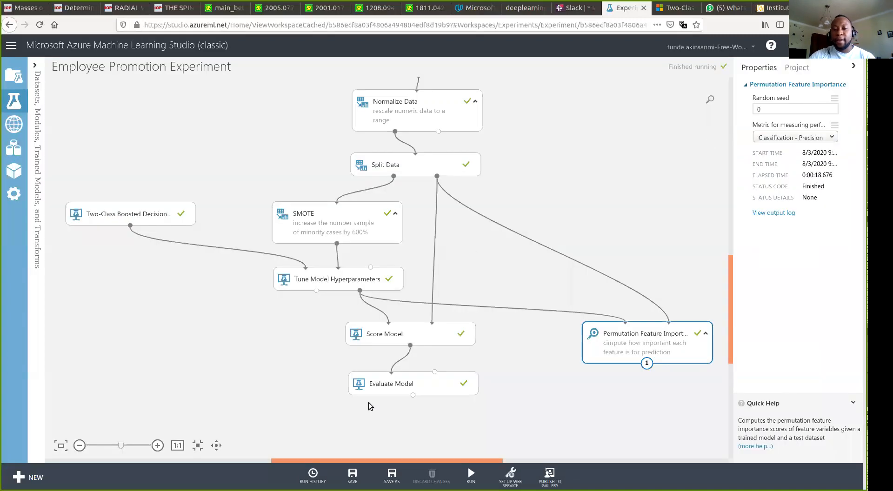
pyautogui.click(413, 384)
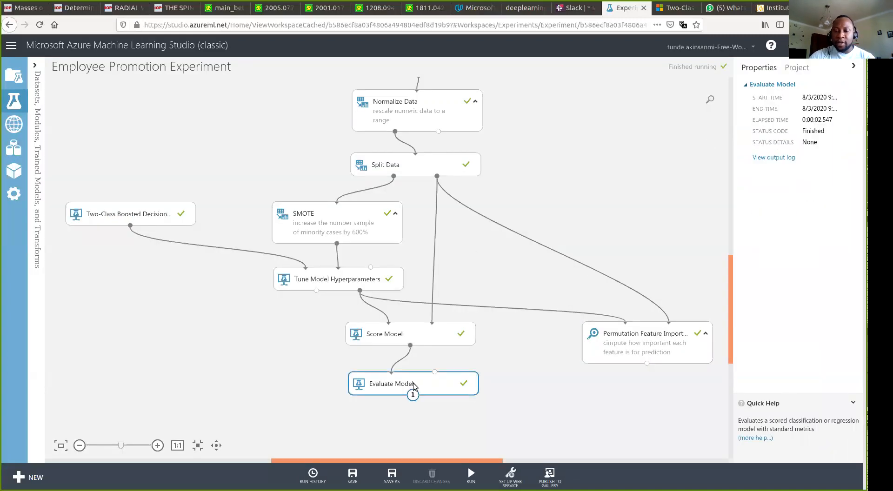
pyautogui.rightClick(413, 383)
pyautogui.moveTo(465, 405)
pyautogui.click(528, 387)
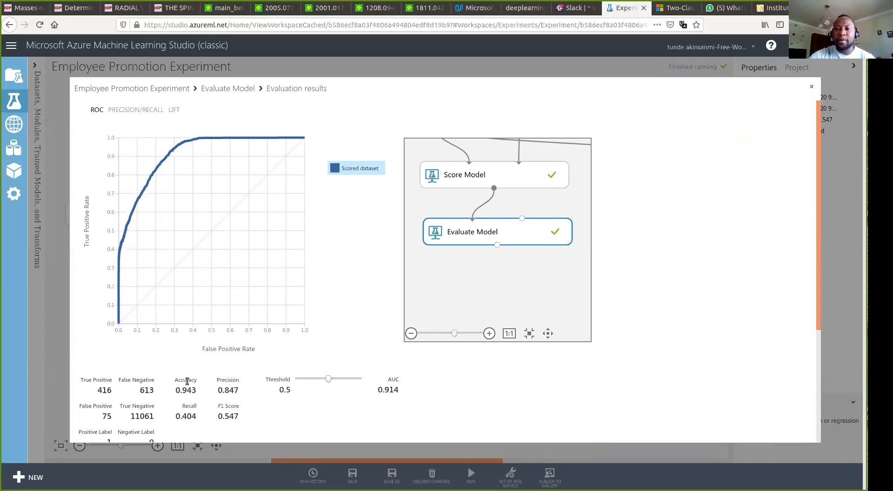
pyautogui.click(812, 88)
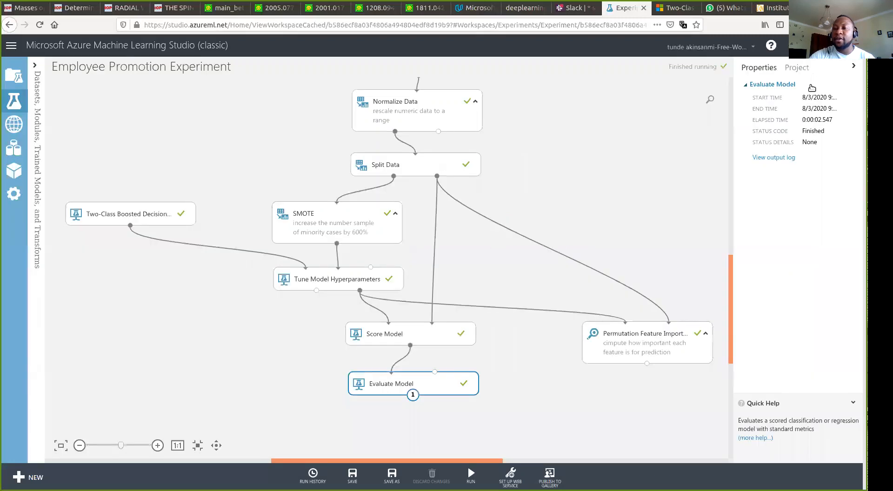